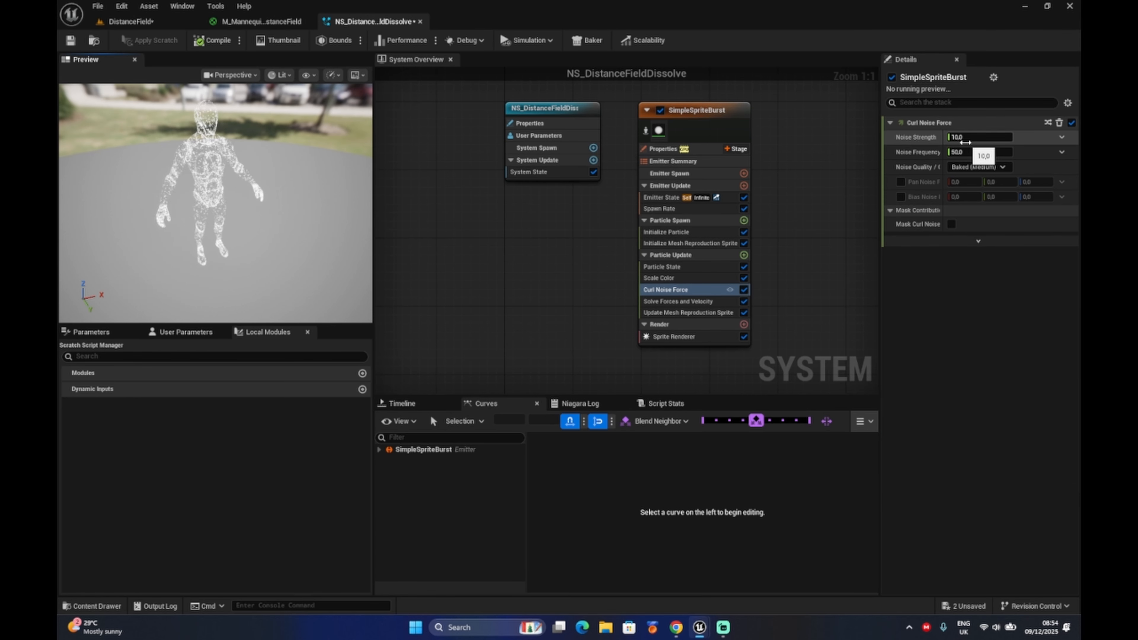
# Set the Curl Noise Force's noise strength to 100 and reset its noise frequency to the default.
pyautogui.moveTo(964, 142)
pyautogui.mouseDown()
pyautogui.moveTo(990, 142)
pyautogui.moveTo(963, 152)
pyautogui.mouseUp()
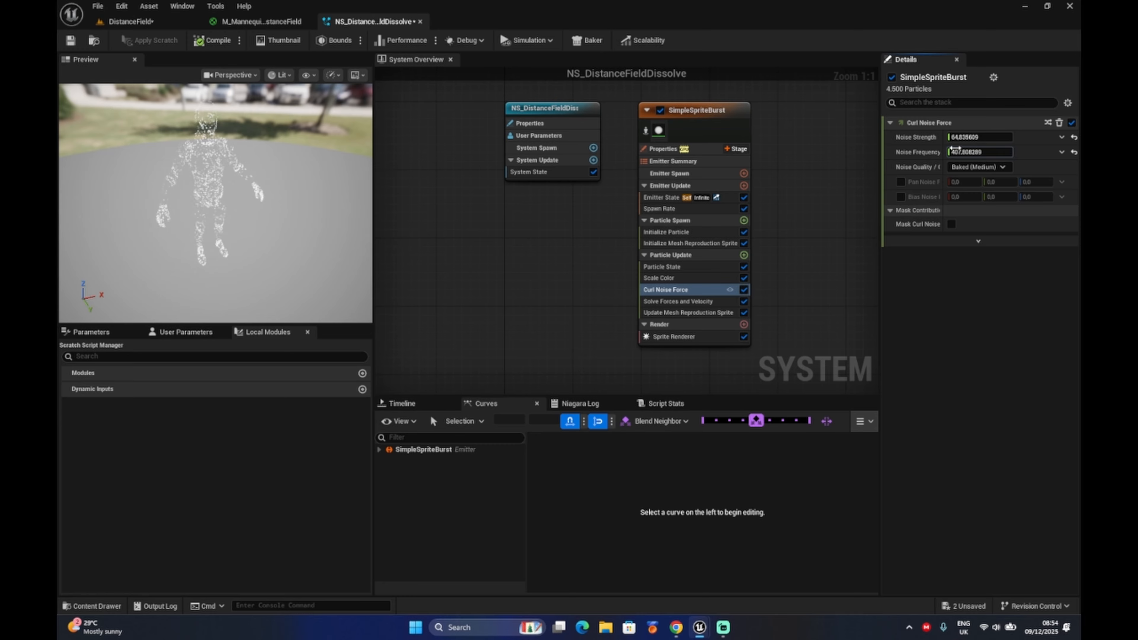
pyautogui.click(1074, 137)
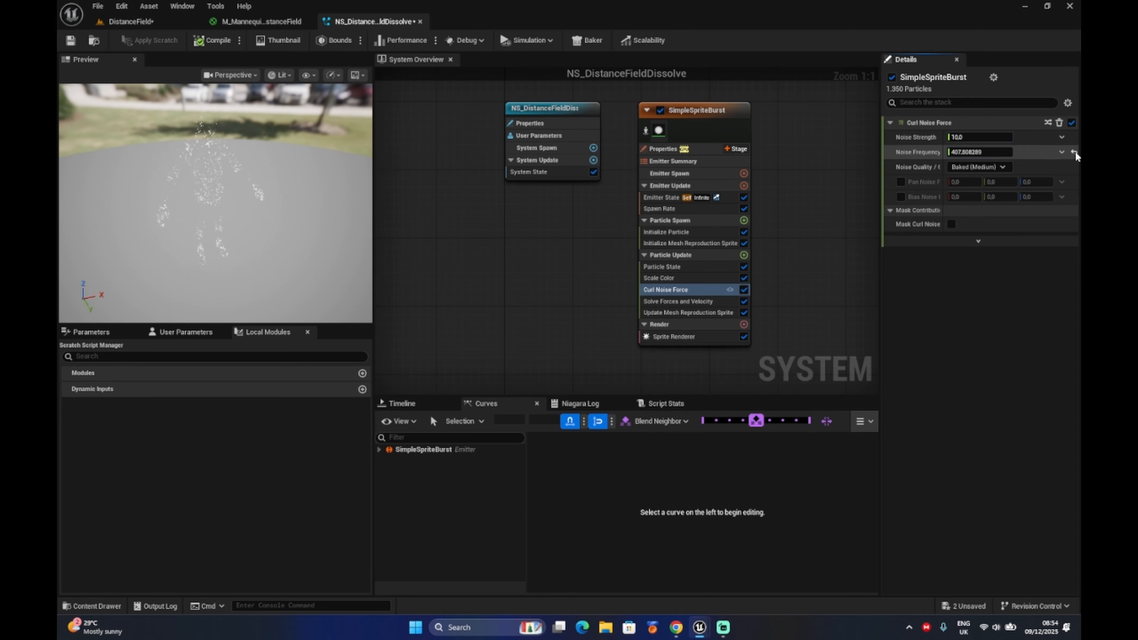
pyautogui.click(1074, 152)
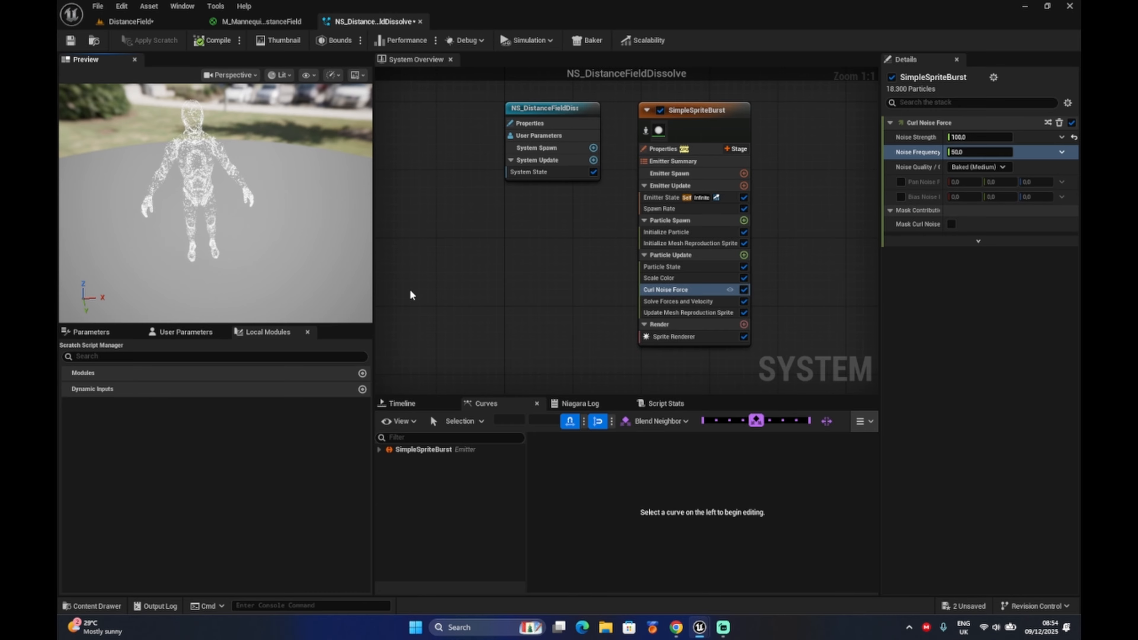
# Add a Lerp Particle Attributes module to the emitter's Particle Update stage.
pyautogui.click(744, 255)
pyautogui.write('lerp')
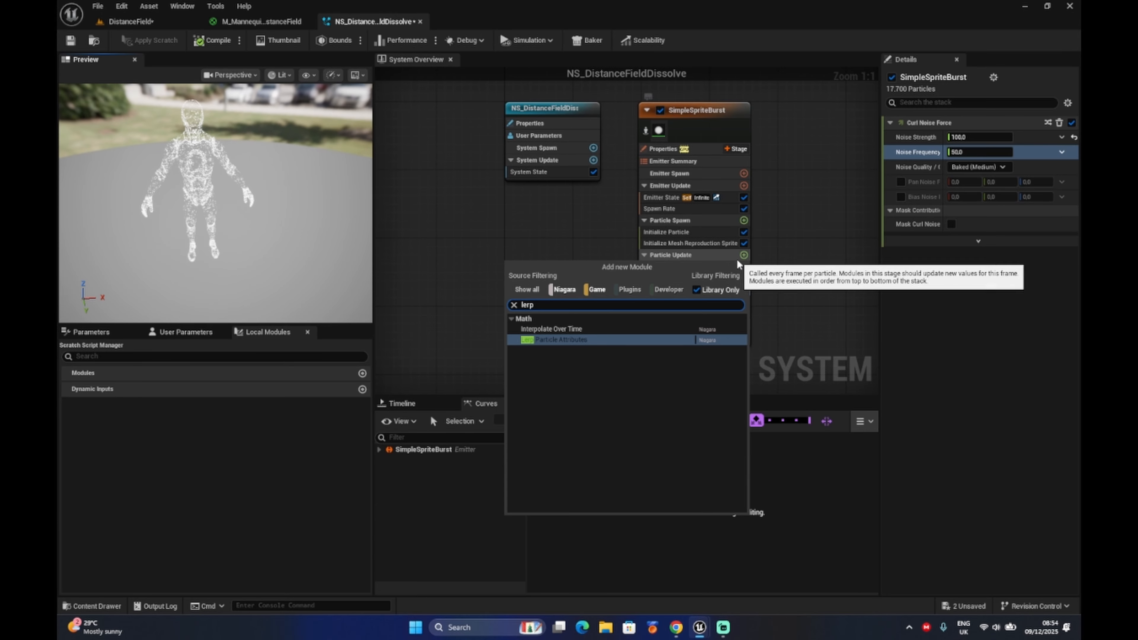
pyautogui.click(575, 339)
# Turn on the display of parameter writes and expand those of the Update Mesh Reproduction Sprite module.
pyautogui.click(672, 290)
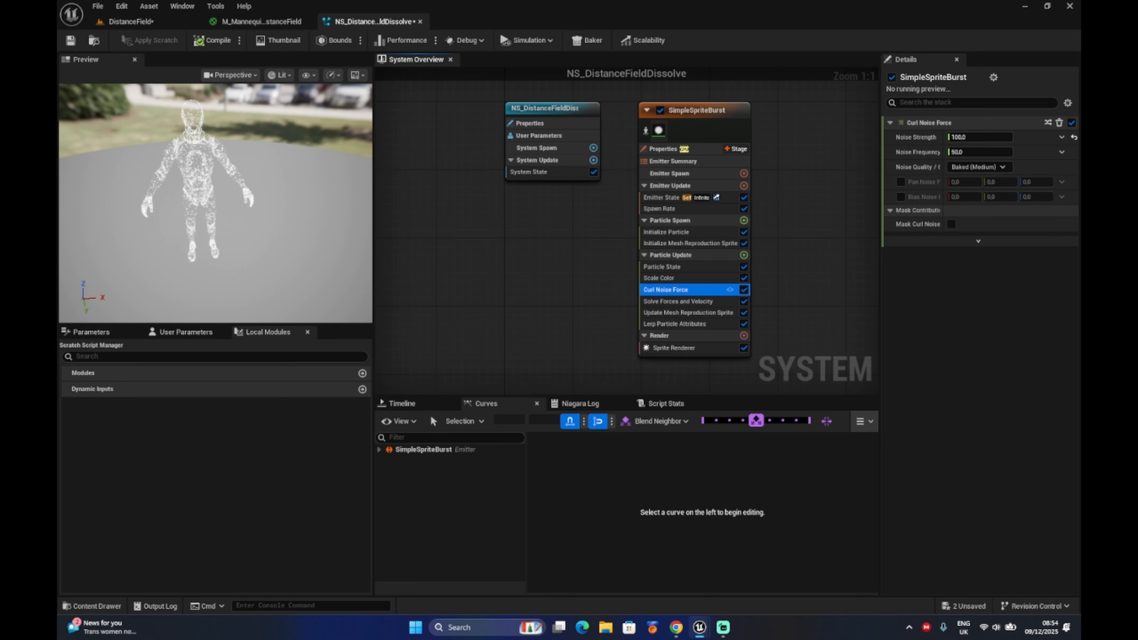
pyautogui.click(1067, 104)
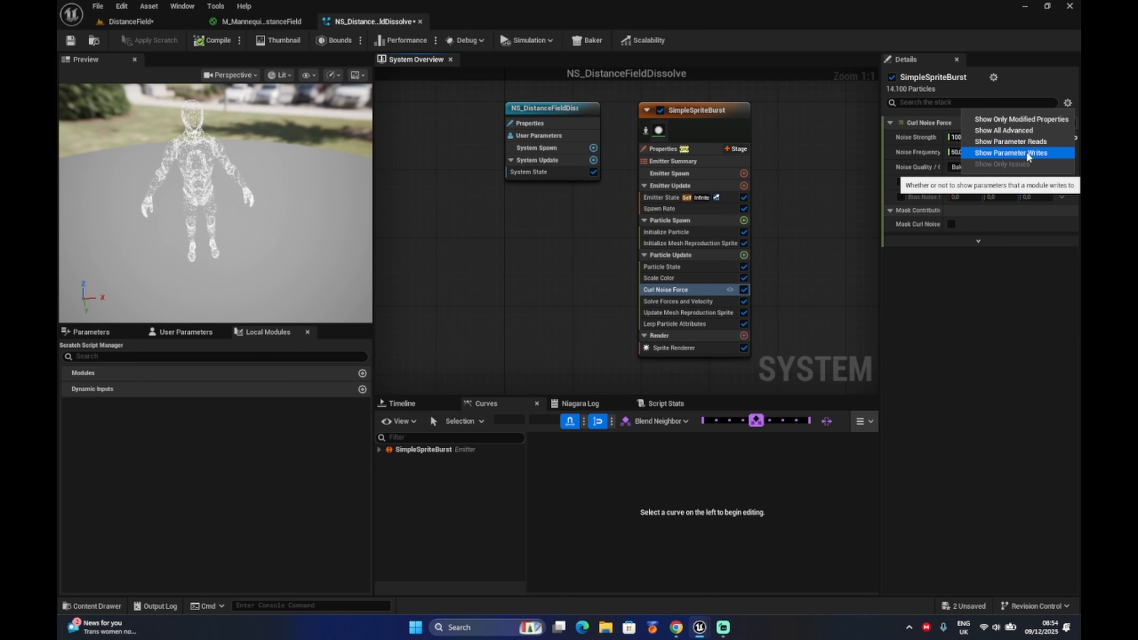
pyautogui.click(1011, 153)
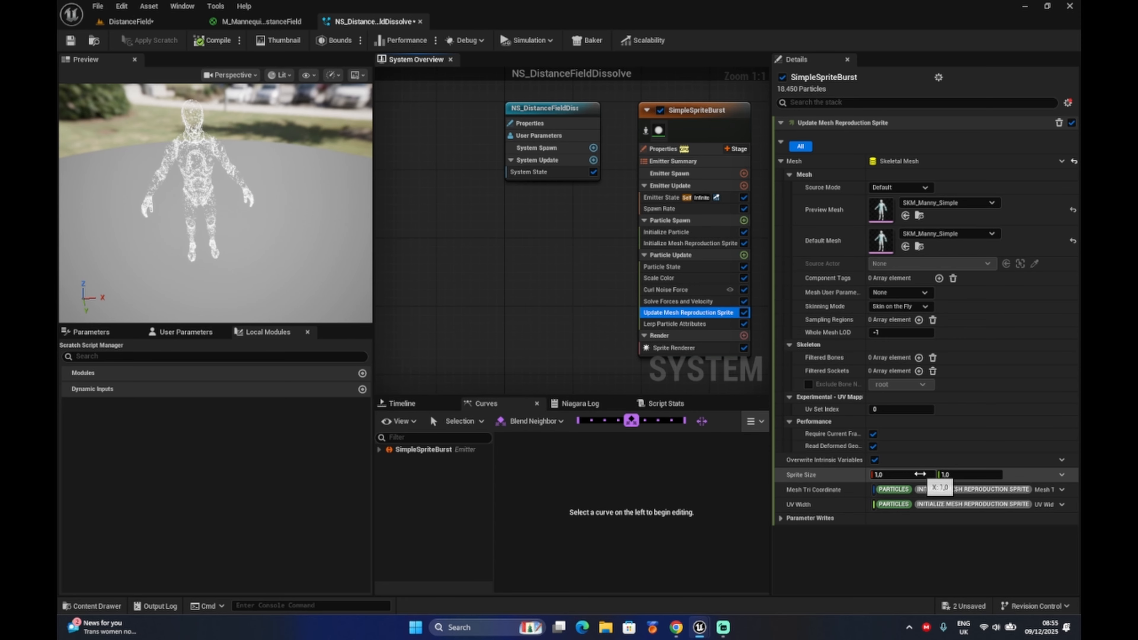
pyautogui.click(780, 517)
pyautogui.scroll(-2, 871, 411)
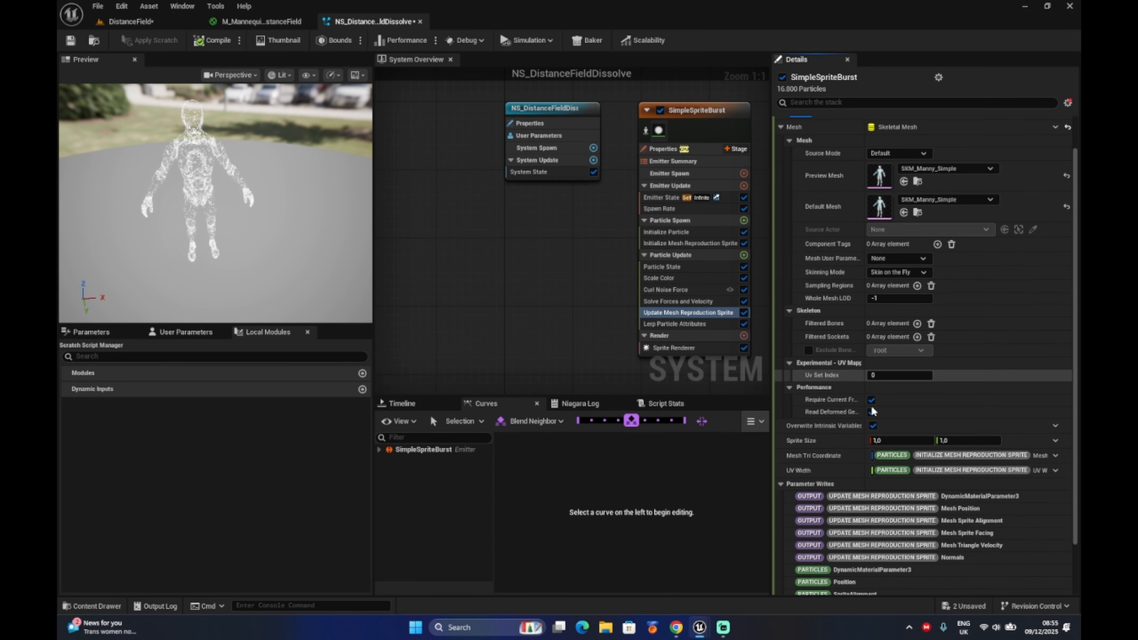
pyautogui.scroll(-2, 872, 411)
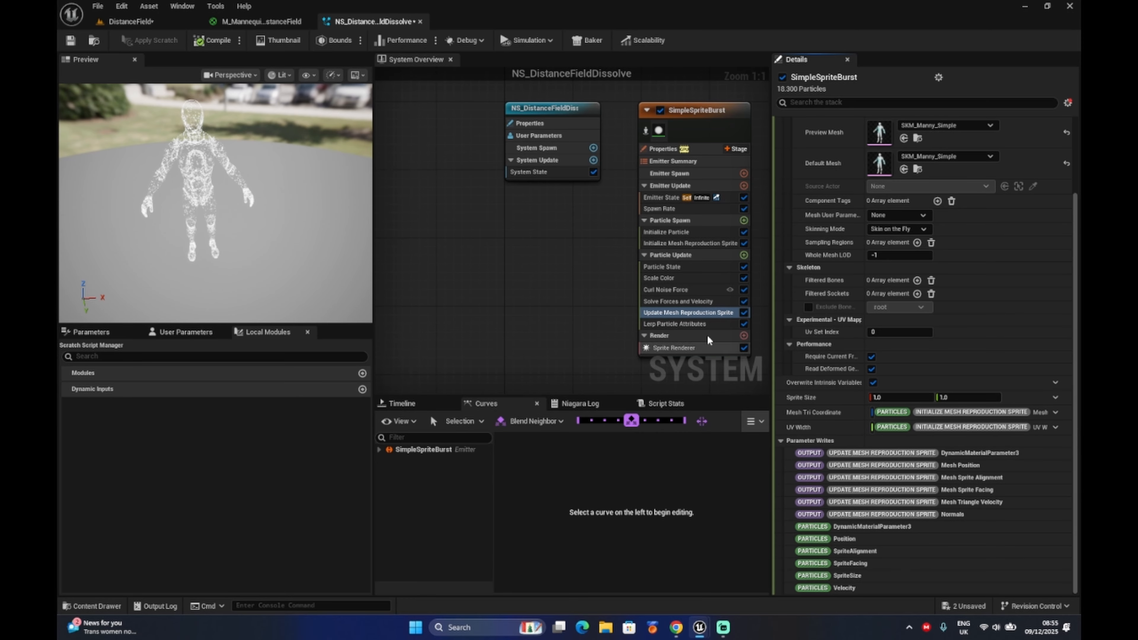
# Enable Lerp Position and Lerp Velocity in the Lerp Particle Attributes module.
pyautogui.click(685, 322)
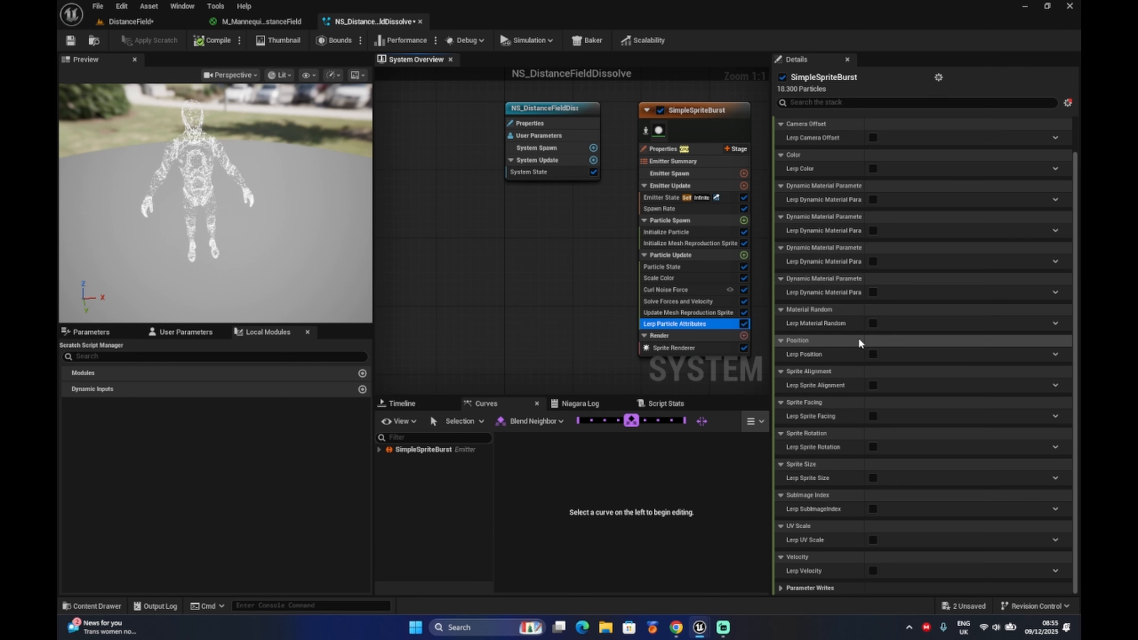
pyautogui.click(874, 354)
pyautogui.scroll(-2, 875, 425)
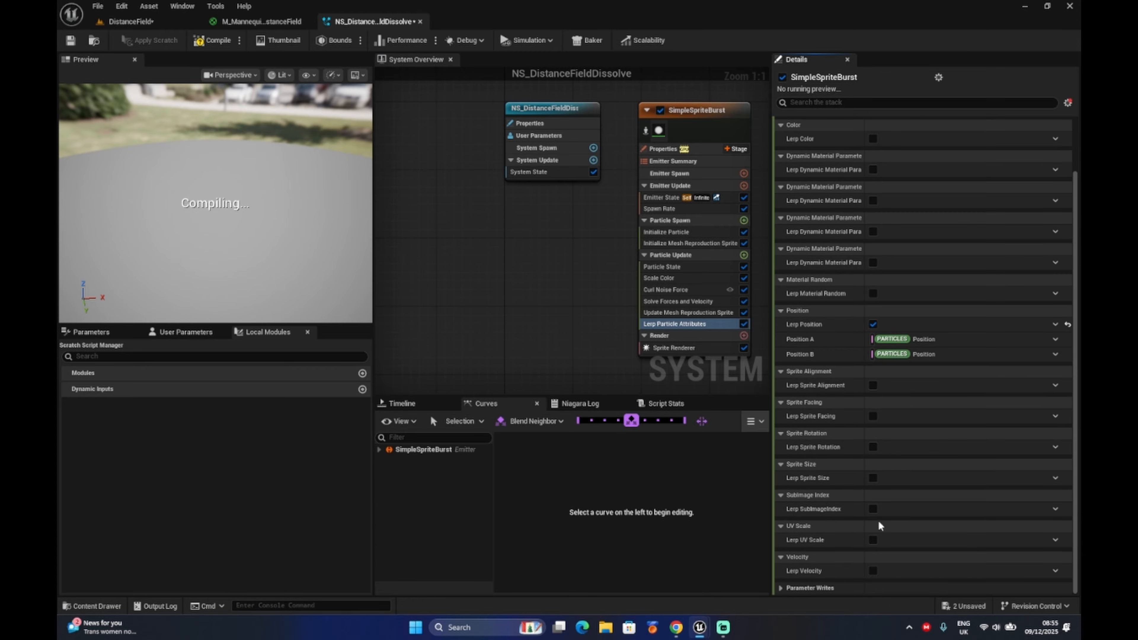
pyautogui.click(873, 570)
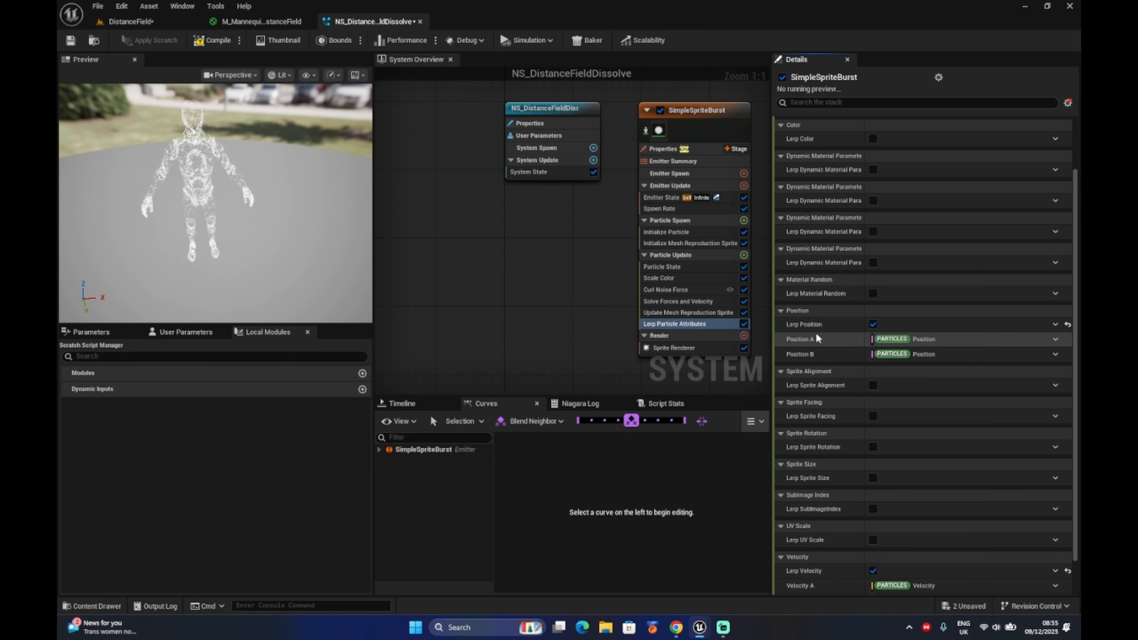
# Find the Update Mesh Reproduction Sprite outputs among the parameters and assign Mesh Position to Position A of the lerp.
pyautogui.click(846, 341)
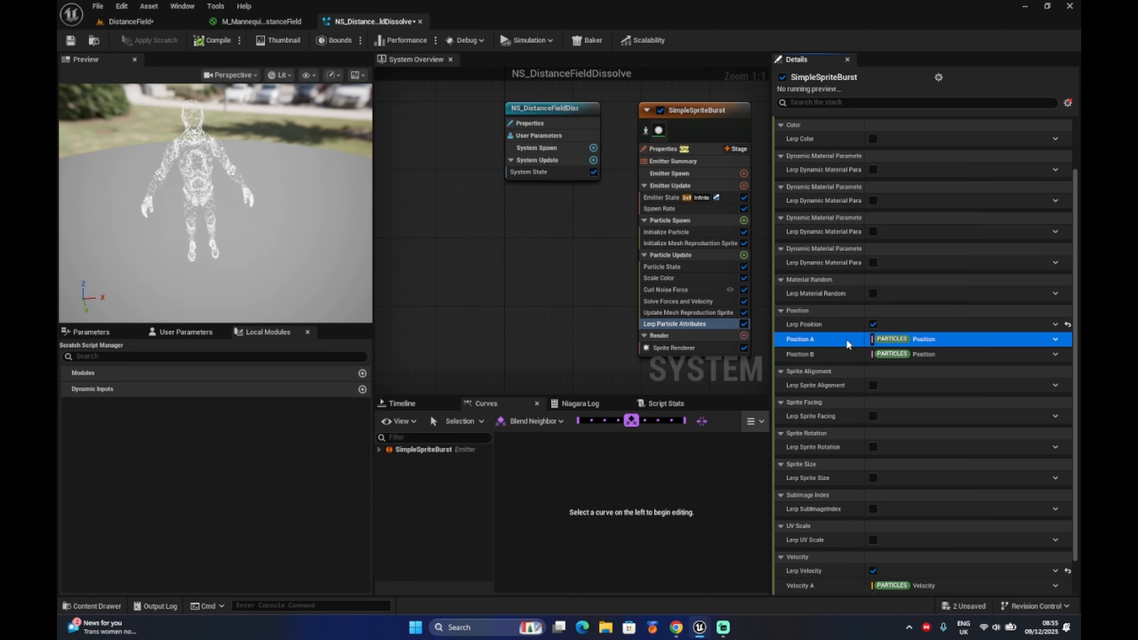
pyautogui.click(184, 331)
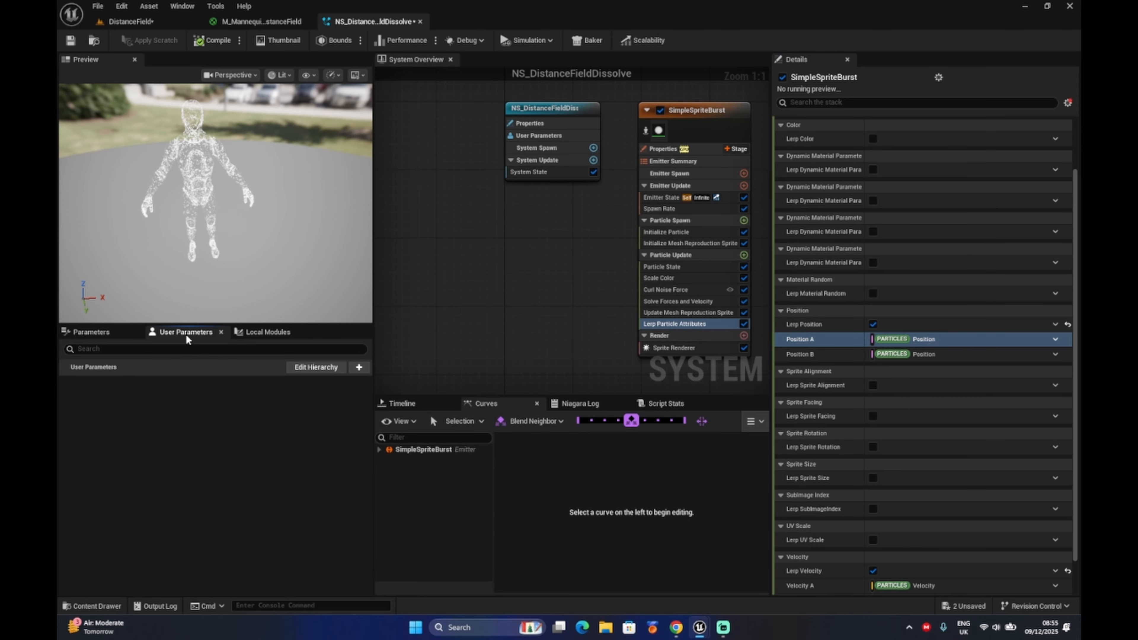
pyautogui.click(101, 332)
pyautogui.click(133, 358)
pyautogui.write('update')
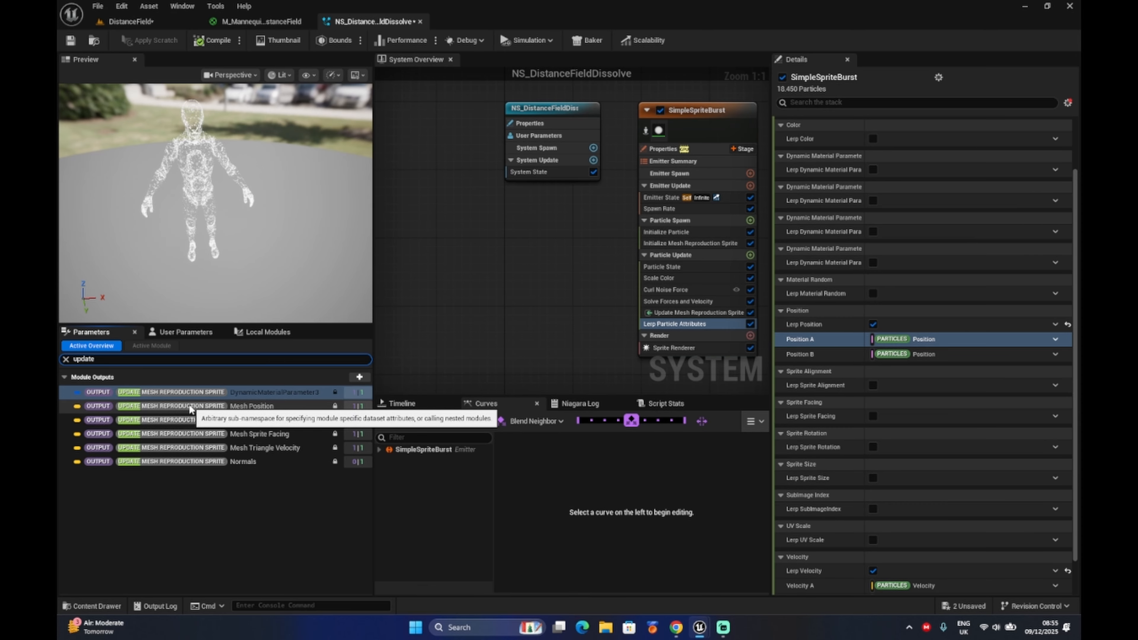
pyautogui.moveTo(189, 407); pyautogui.dragTo(905, 336)
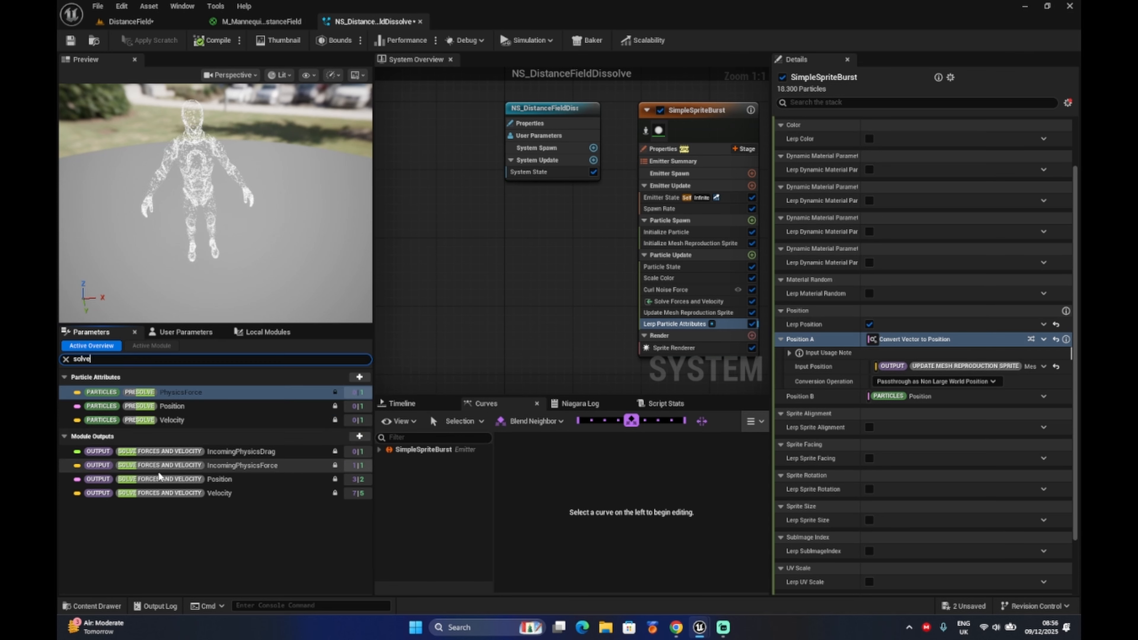
# Assign the Solve Forces and Velocity outputs Position and Velocity to Position B and Velocity B of the lerp.
pyautogui.moveTo(188, 479); pyautogui.dragTo(909, 396)
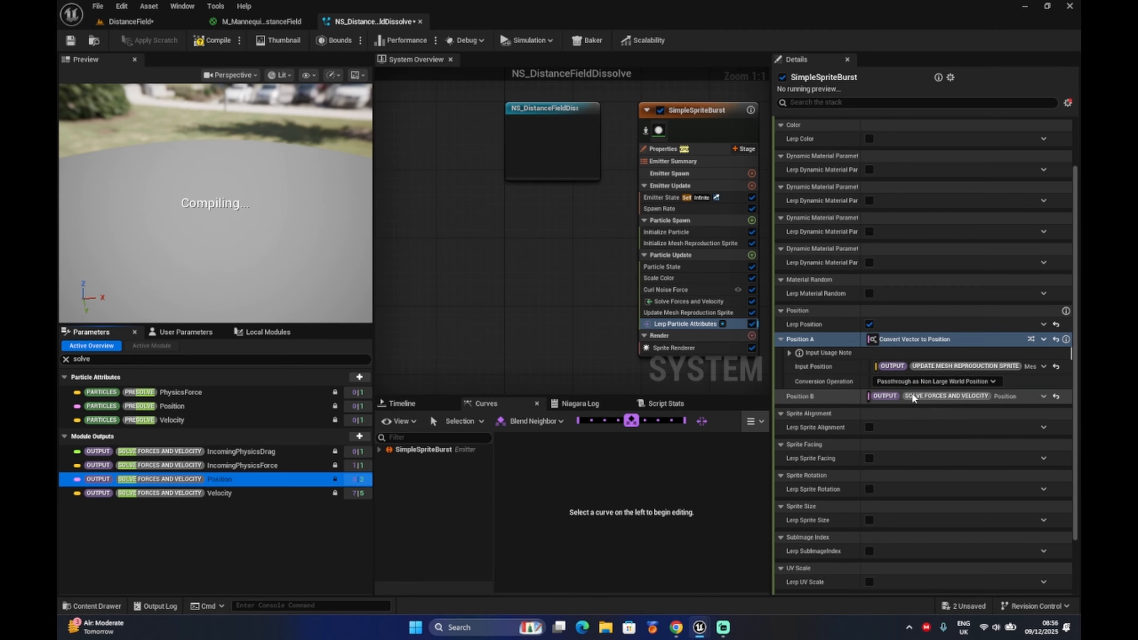
pyautogui.scroll(-3, 955, 422)
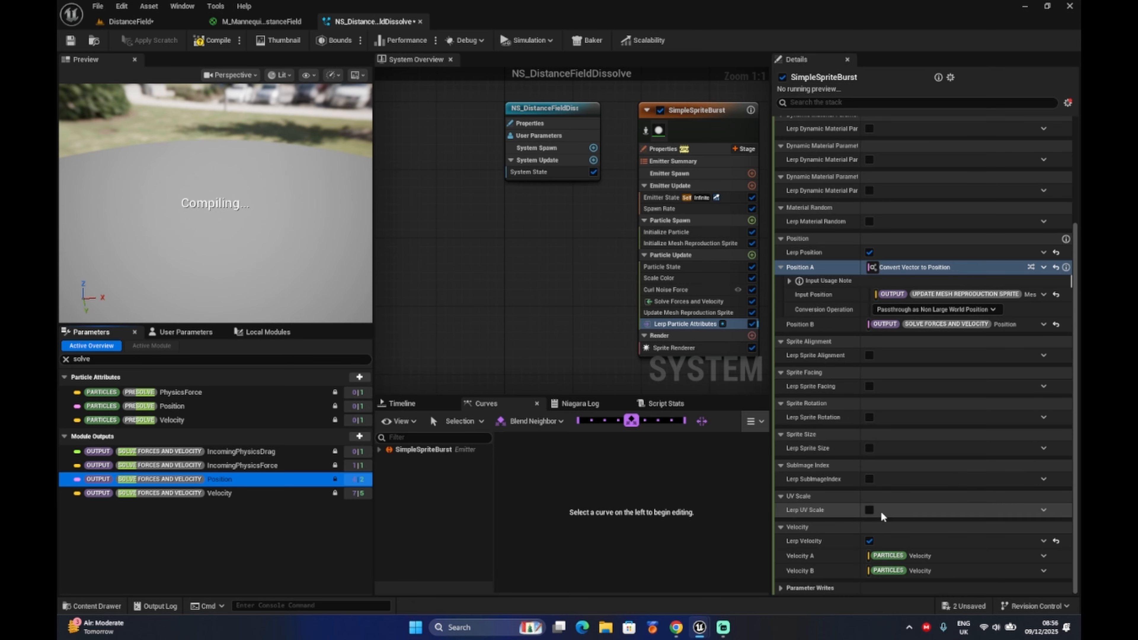
pyautogui.moveTo(197, 495); pyautogui.dragTo(922, 569)
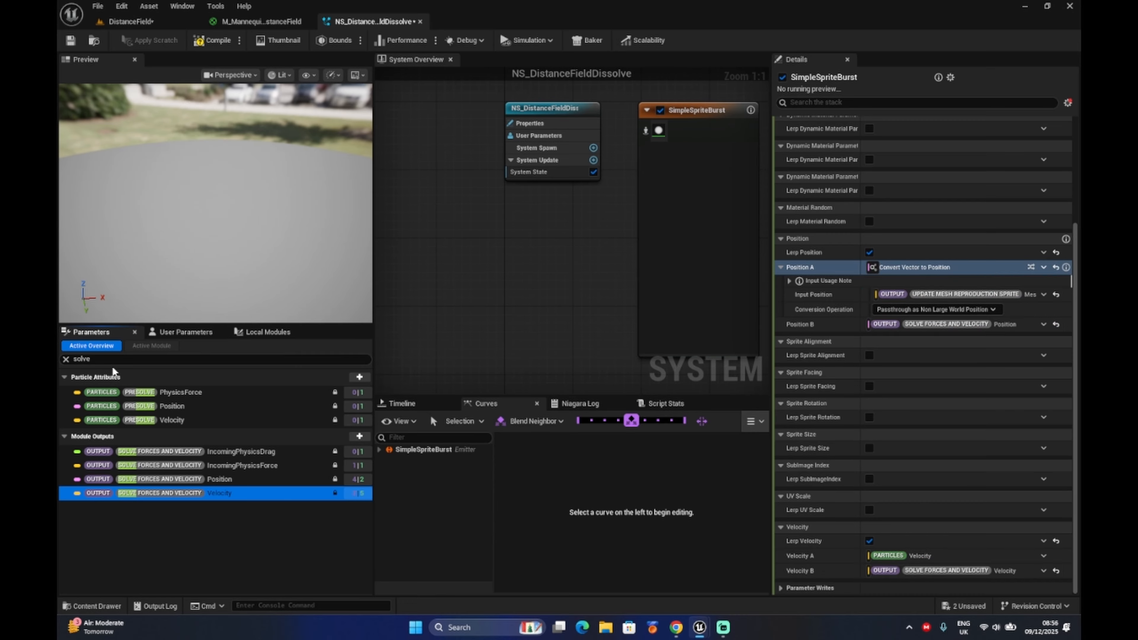
# Filter the parameters for "velo" and assign the Update Mesh Reproduction Sprite output Mesh Triangle Velocity to Velocity A.
pyautogui.click(66, 360)
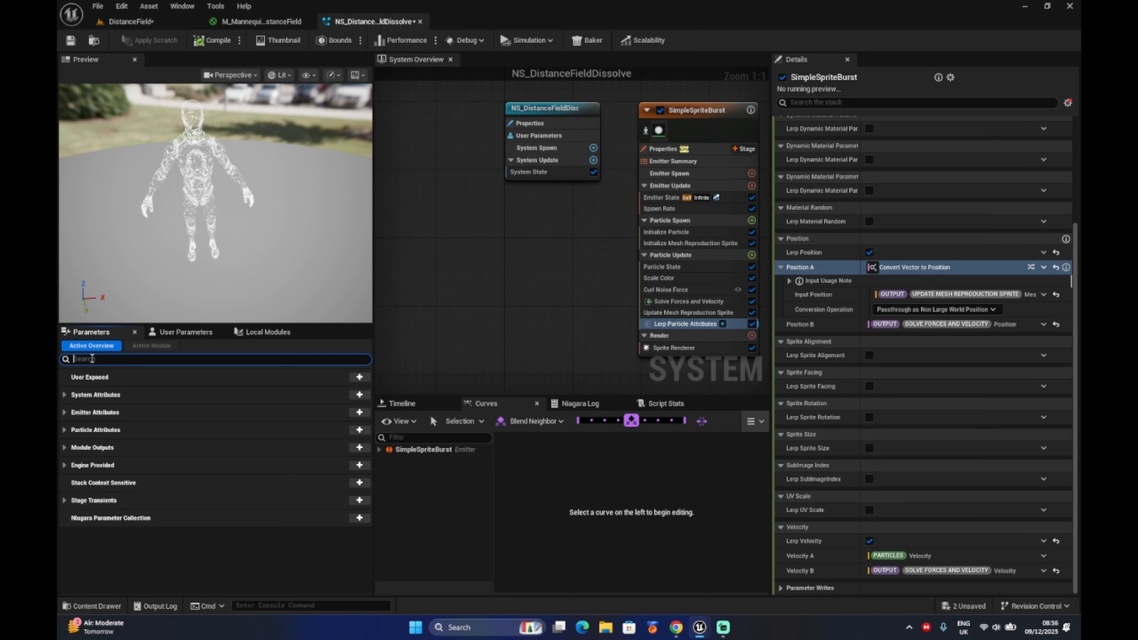
pyautogui.write('velo')
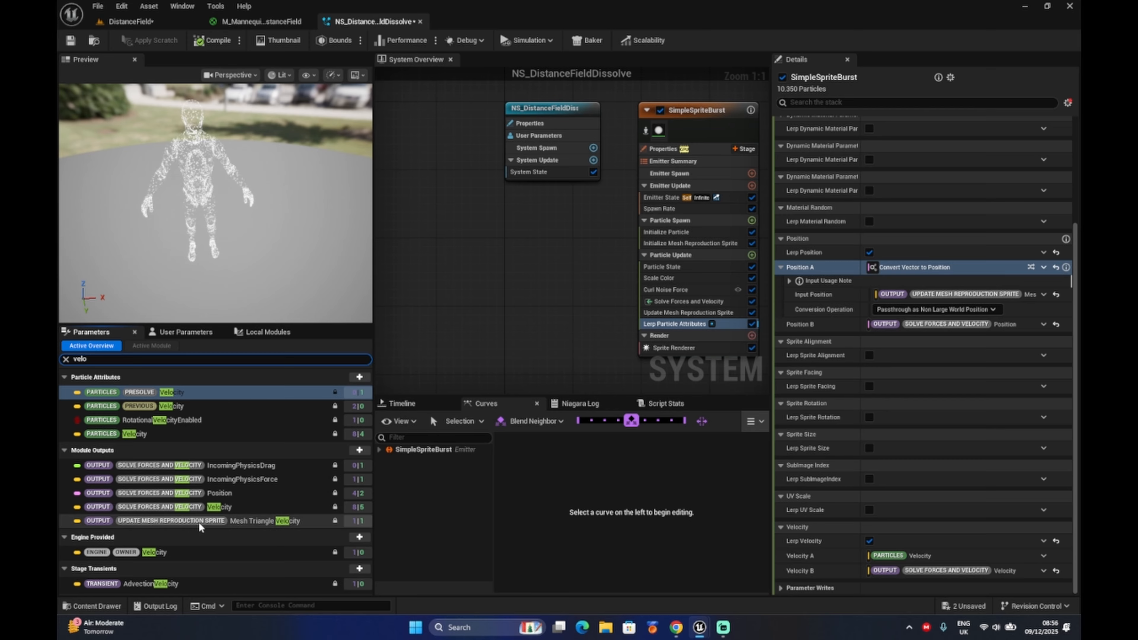
pyautogui.click(245, 520)
pyautogui.moveTo(246, 520); pyautogui.dragTo(933, 555)
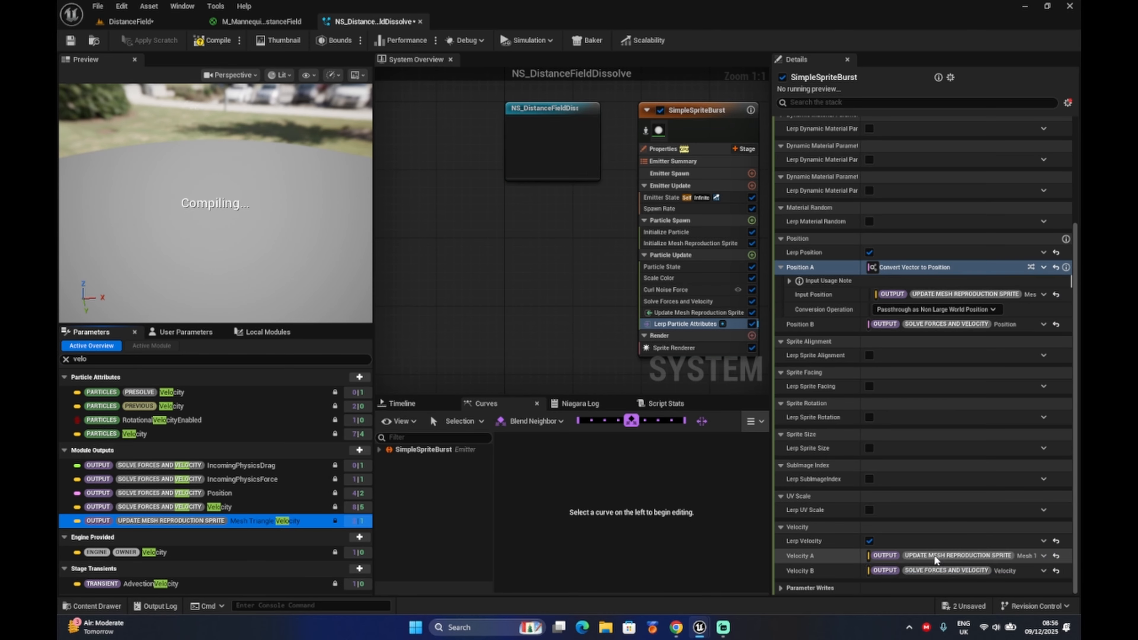
# Set the Lerp Alpha of the Lerp Particle Attributes module to 1.0.
pyautogui.scroll(5, 910, 328)
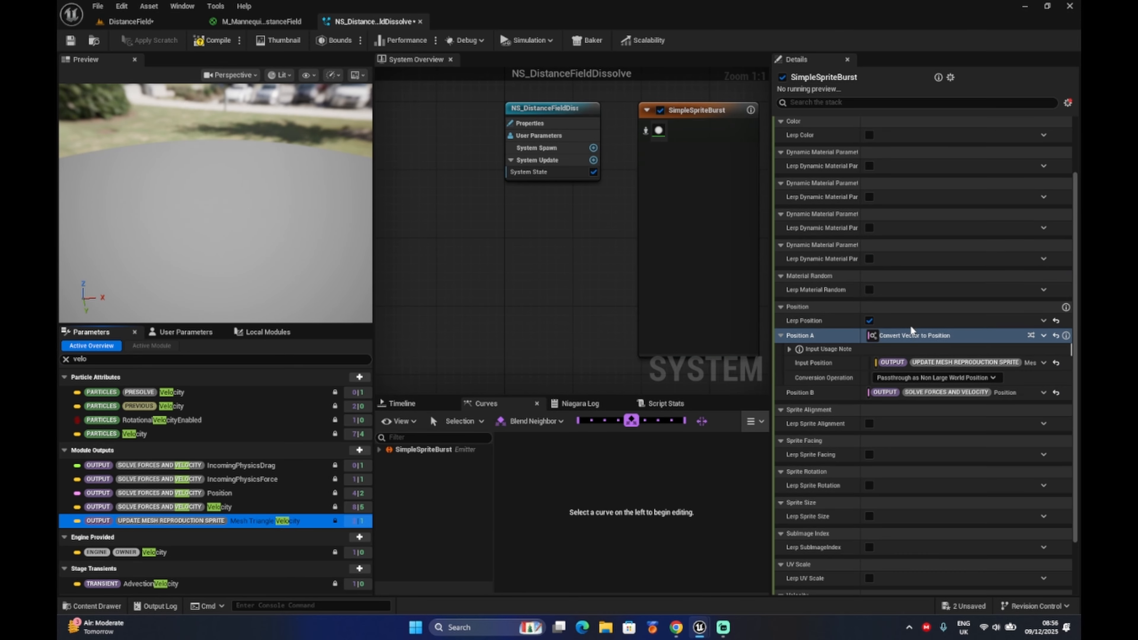
pyautogui.click(889, 159)
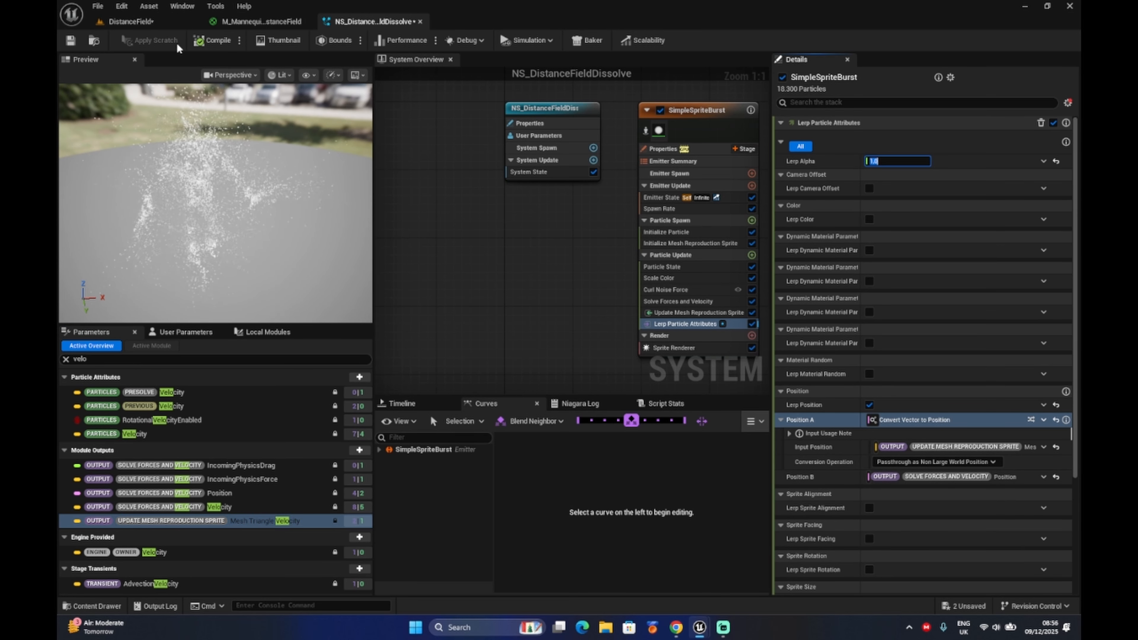
pyautogui.press('Return')
# Set the particle lifetime in the Initialize Particle module to 5.
pyautogui.scroll(-1, 512, 267)
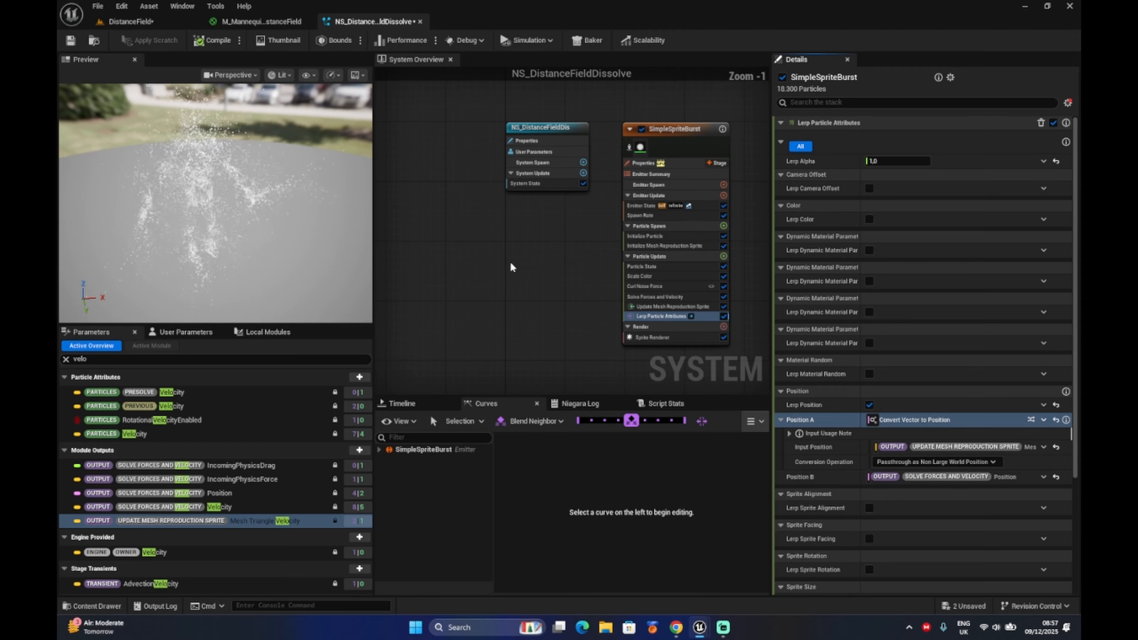
pyautogui.moveTo(511, 263); pyautogui.dragTo(439, 263, button='right')
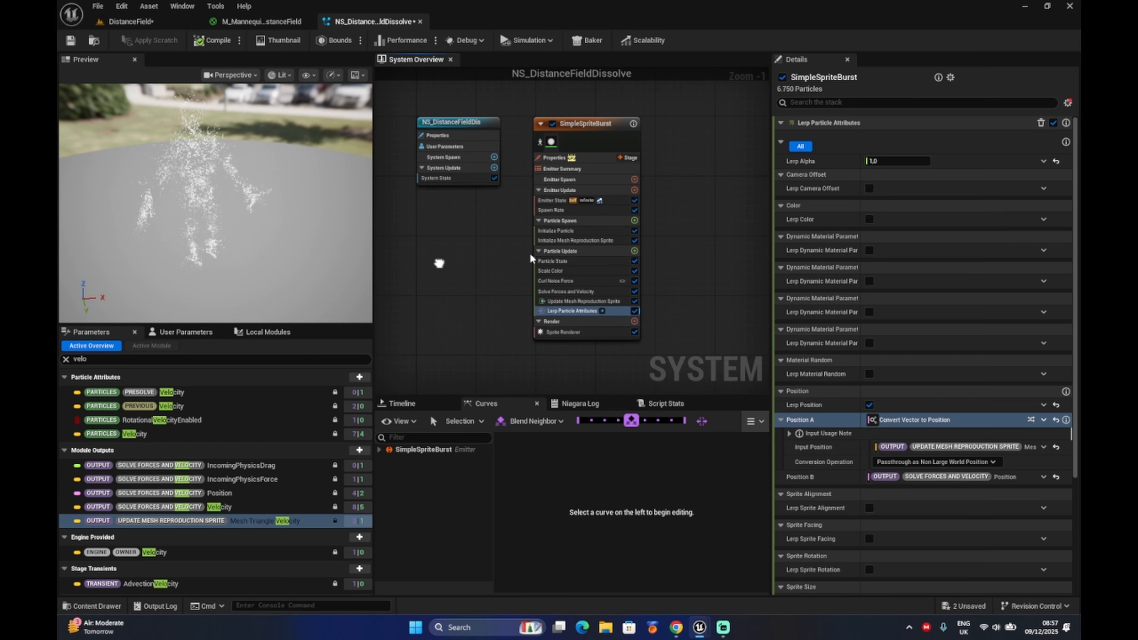
pyautogui.scroll(1, 569, 253)
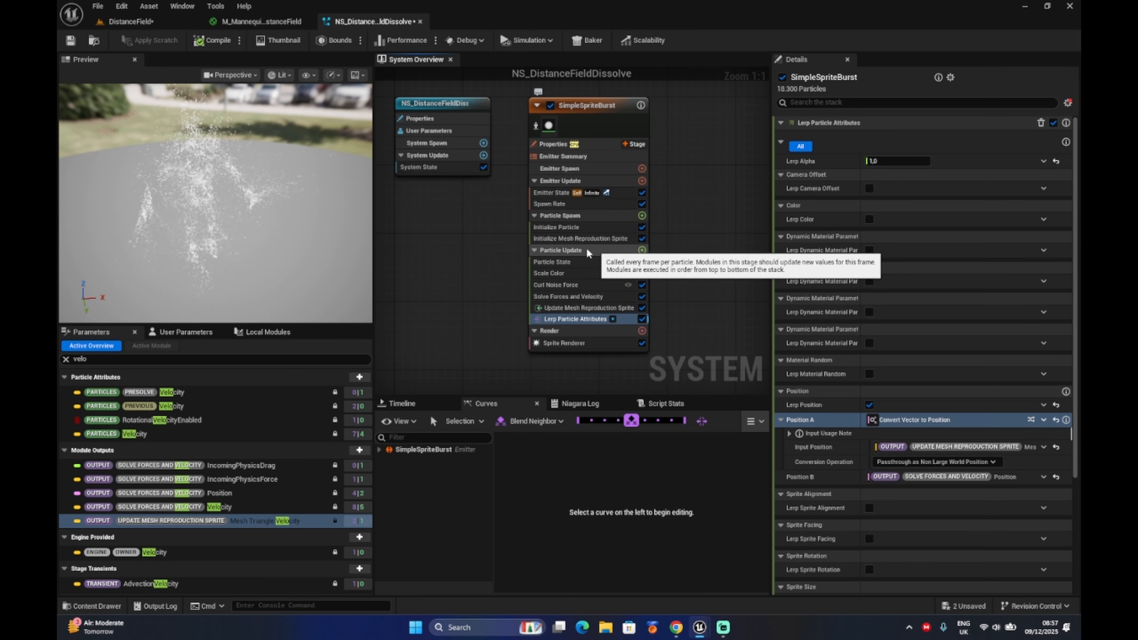
pyautogui.click(578, 231)
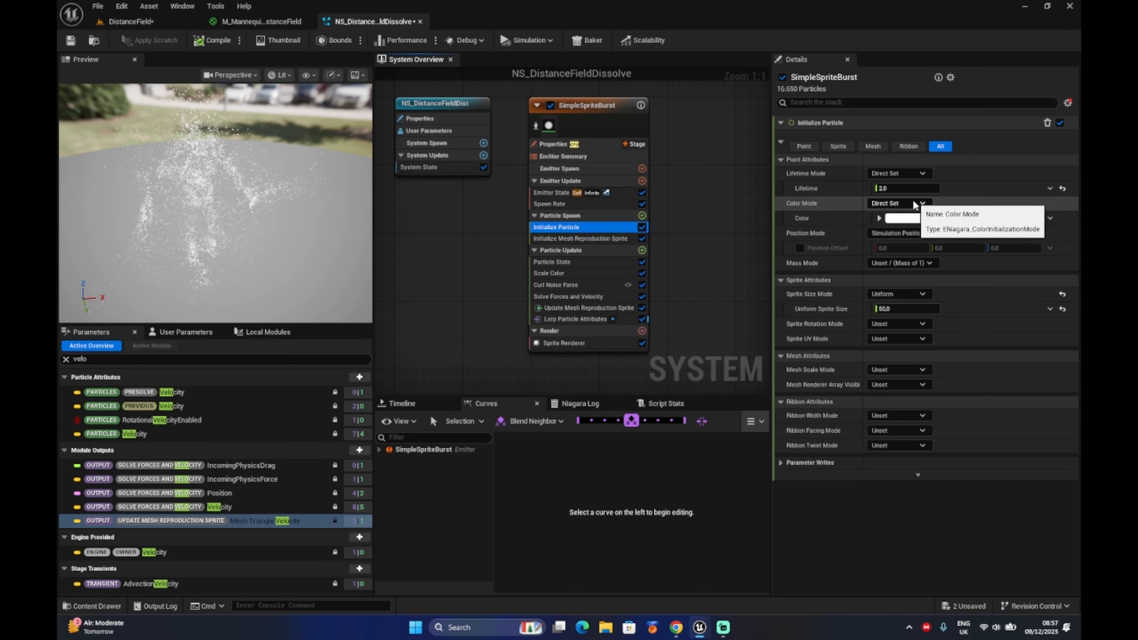
pyautogui.click(889, 189)
pyautogui.write('5')
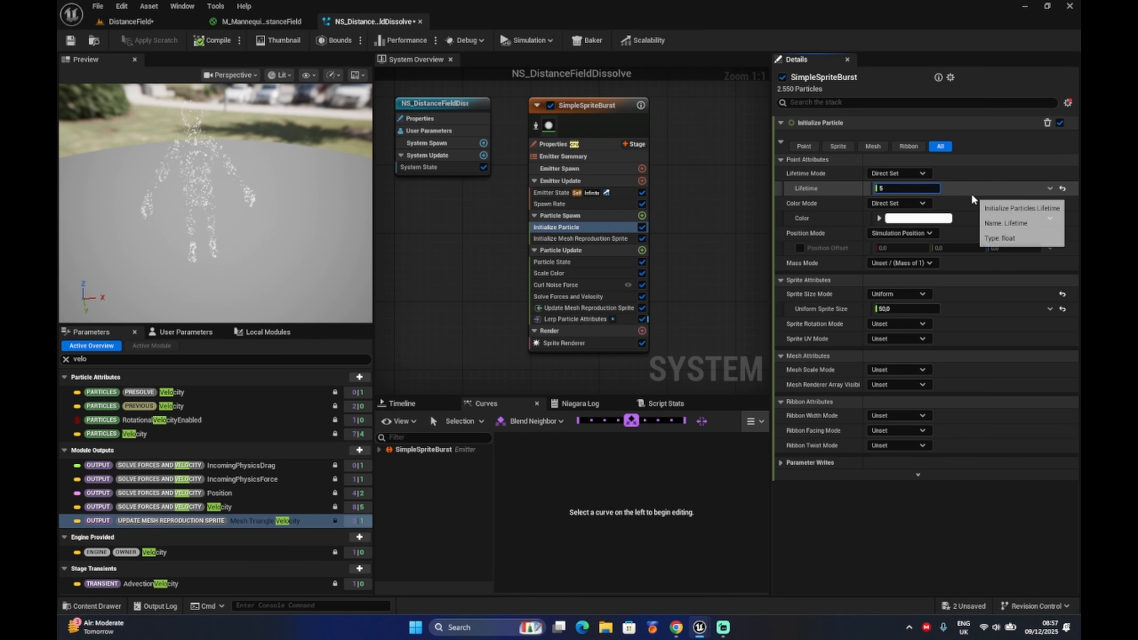
pyautogui.press('Return')
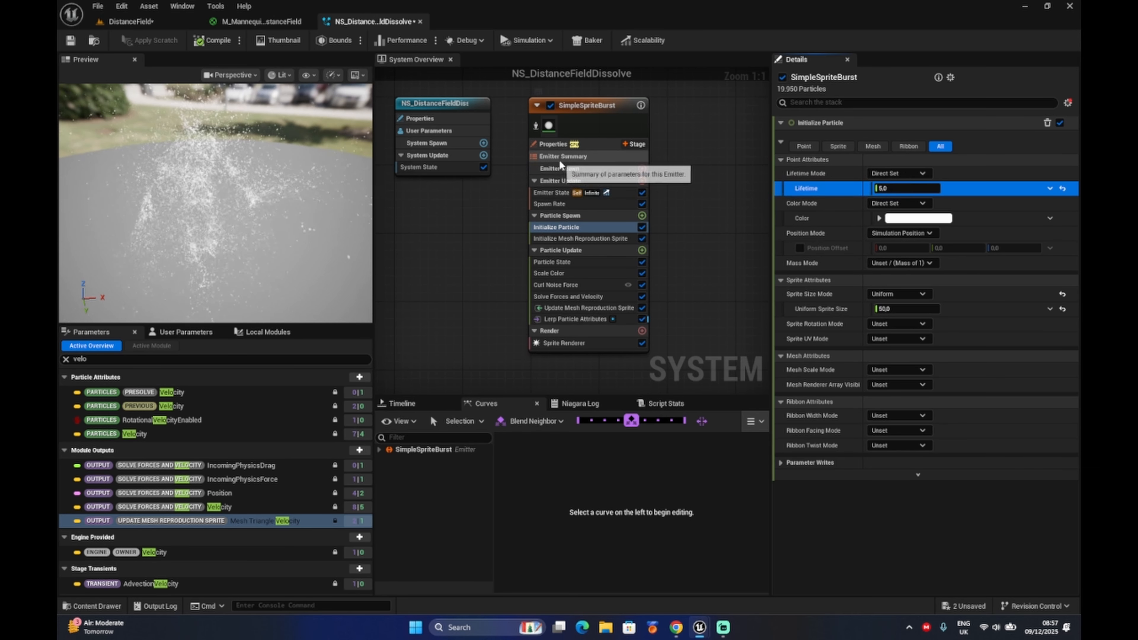
# Set the loop duration in the Emitter State module to 5.
pyautogui.click(557, 192)
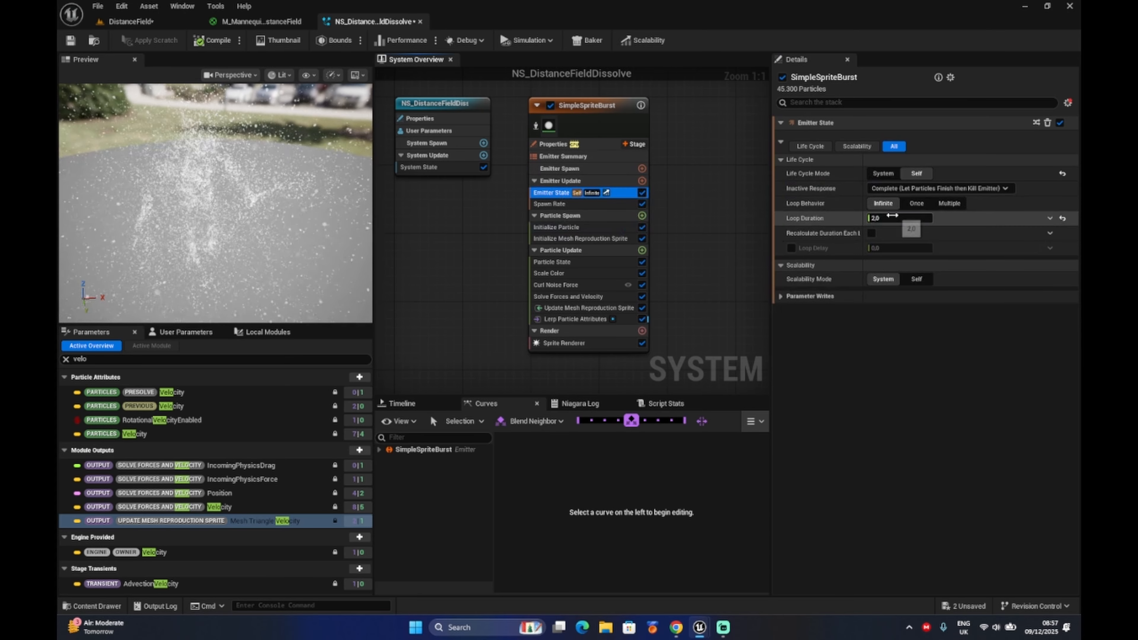
pyautogui.write('5')
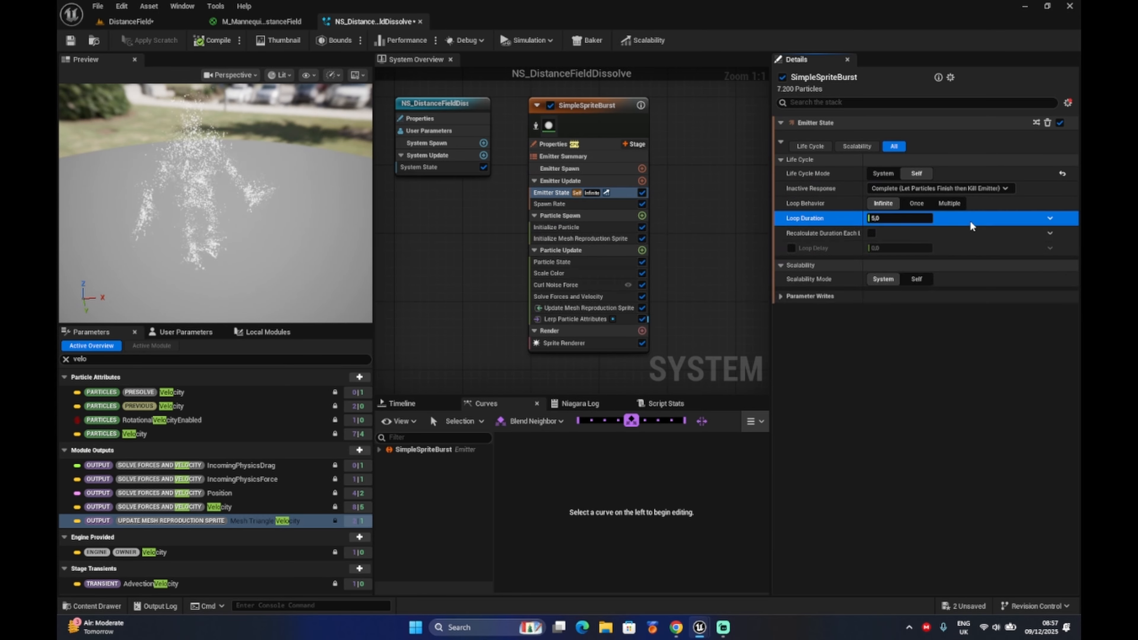
pyautogui.press('Return')
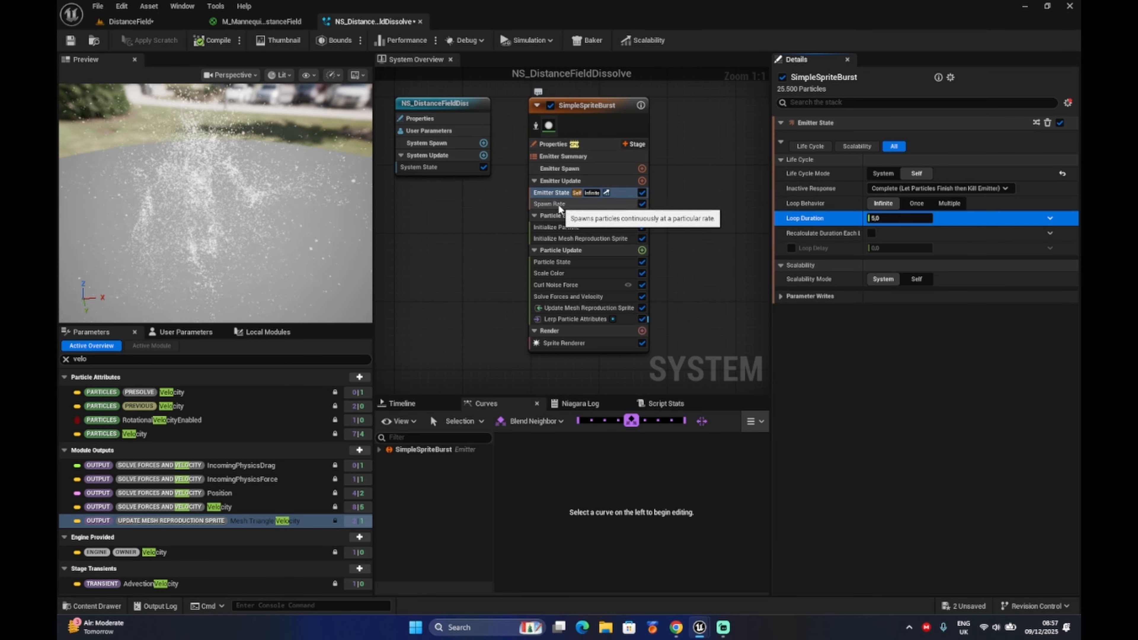
# Set the Initialize Particle color to a bright glowing blue with a Value of 30.
pyautogui.click(565, 215)
pyautogui.click(566, 227)
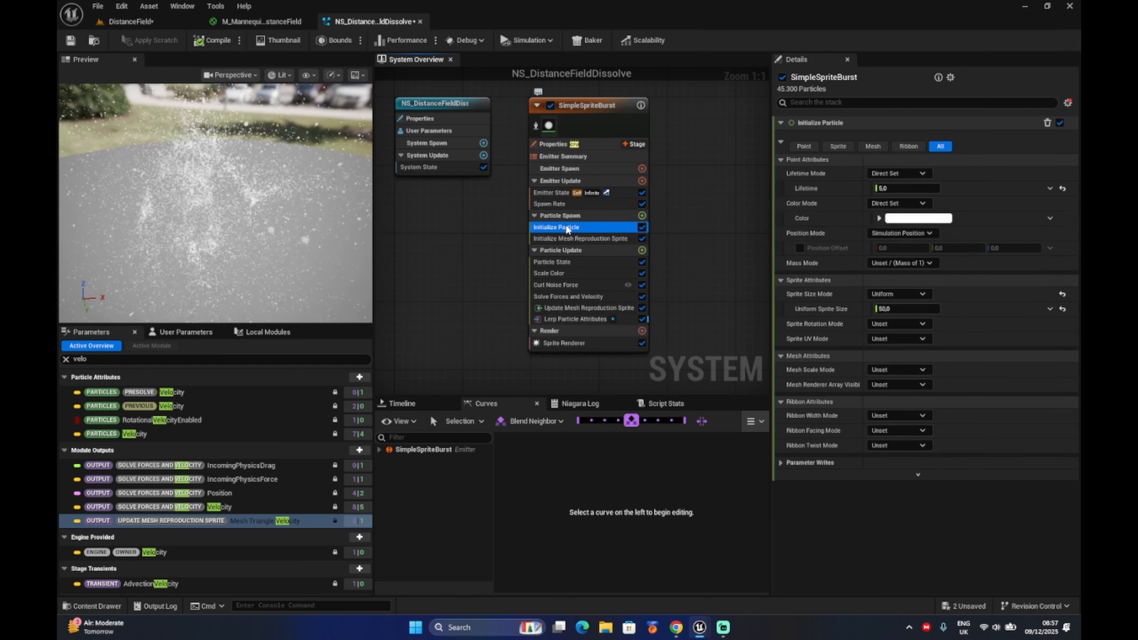
pyautogui.click(905, 220)
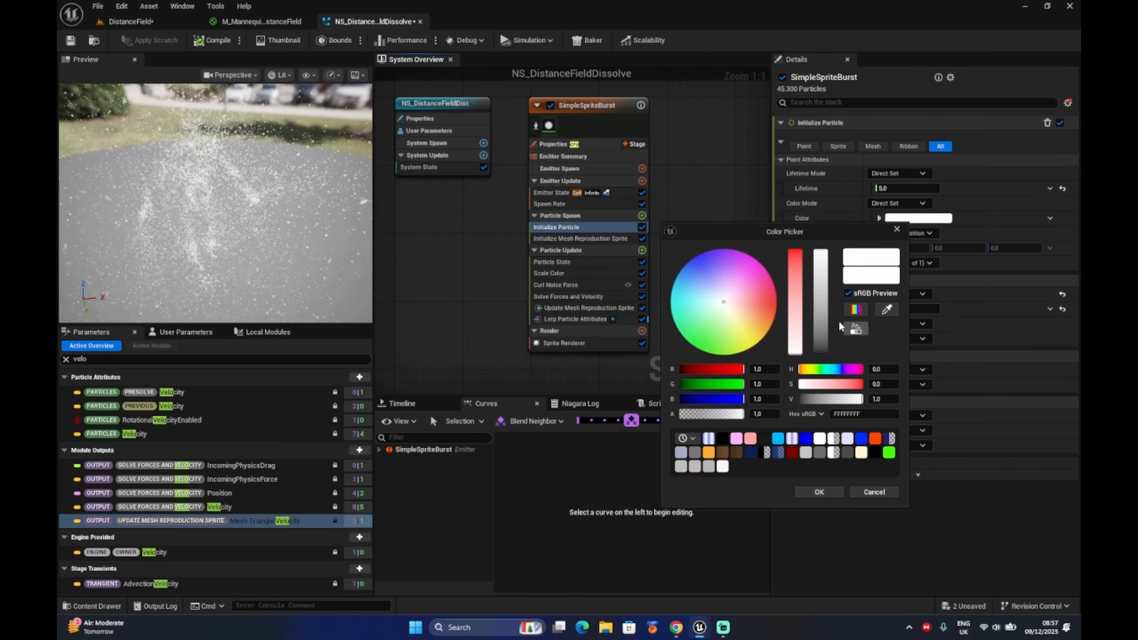
pyautogui.moveTo(724, 302); pyautogui.dragTo(695, 264)
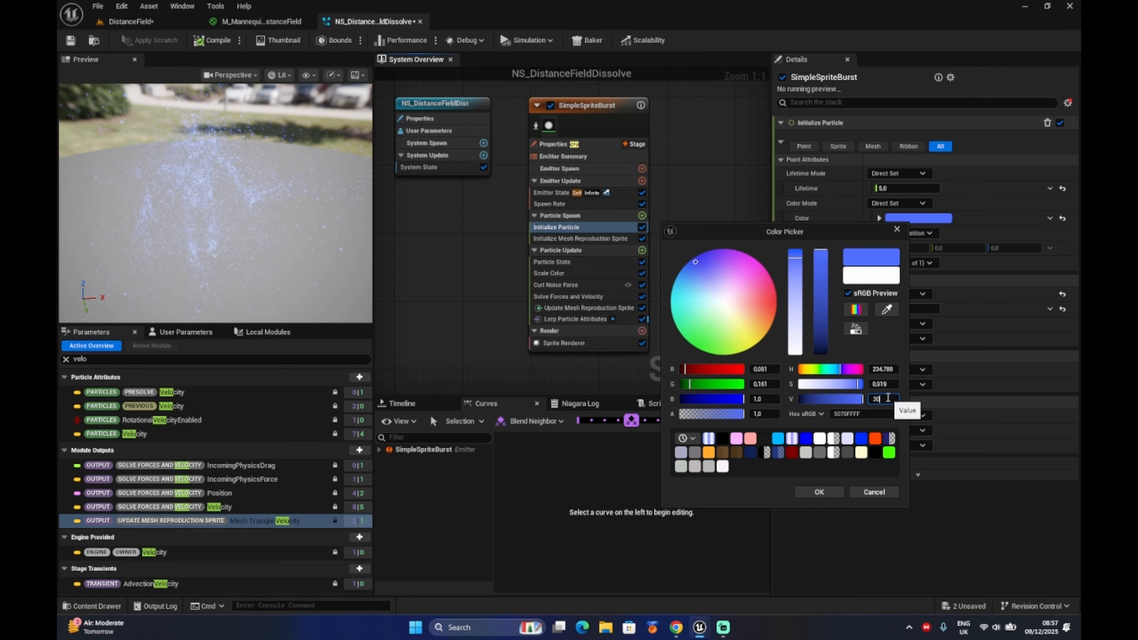
pyautogui.click(825, 489)
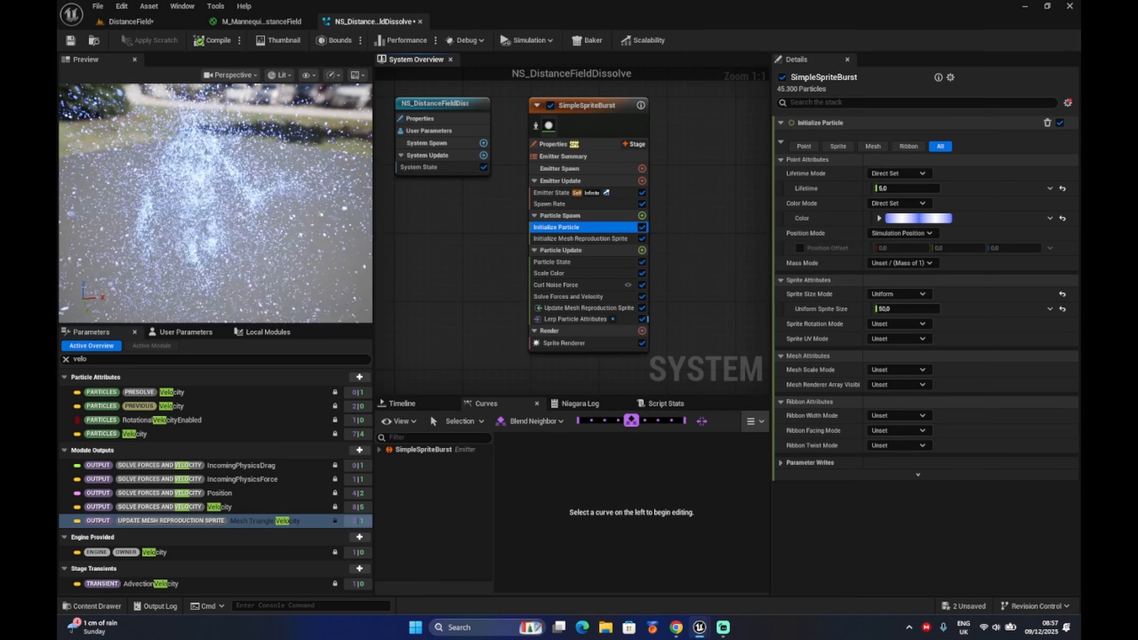
# Add a new scratch pad module to Particle Update and name it NMS_Handle_DF_DissolveAlpha.
pyautogui.click(642, 251)
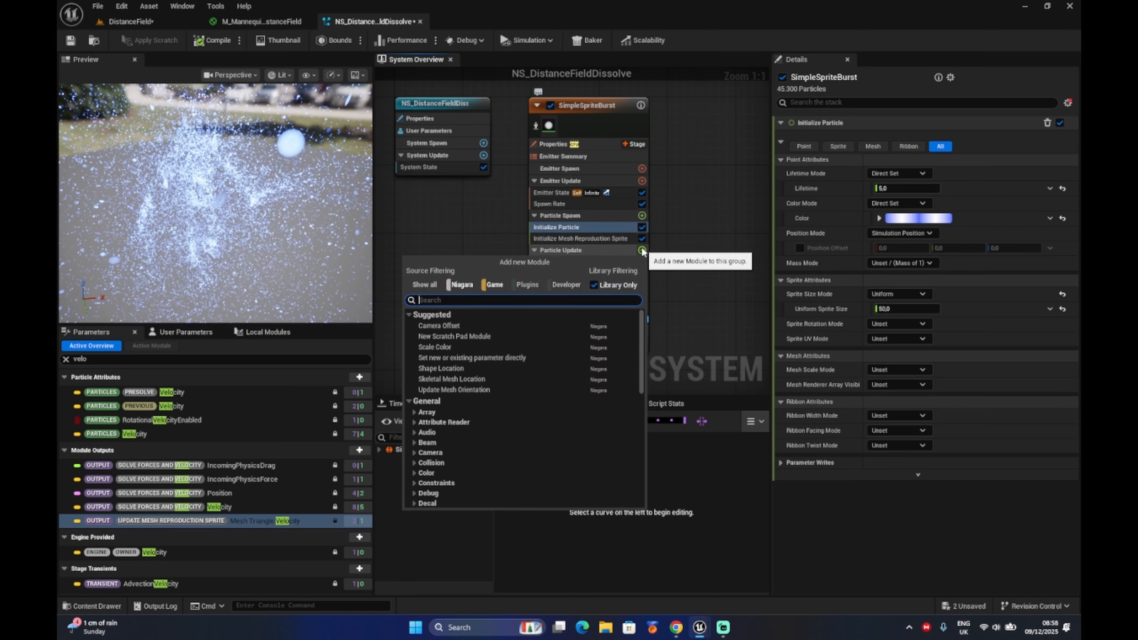
pyautogui.write('scrat')
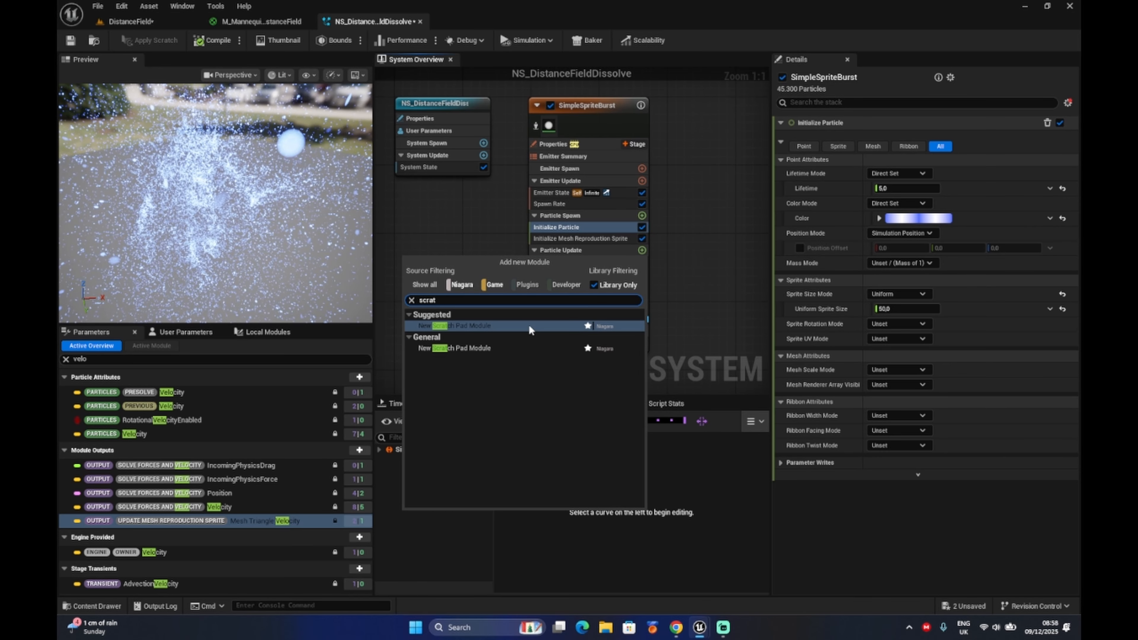
pyautogui.click(530, 326)
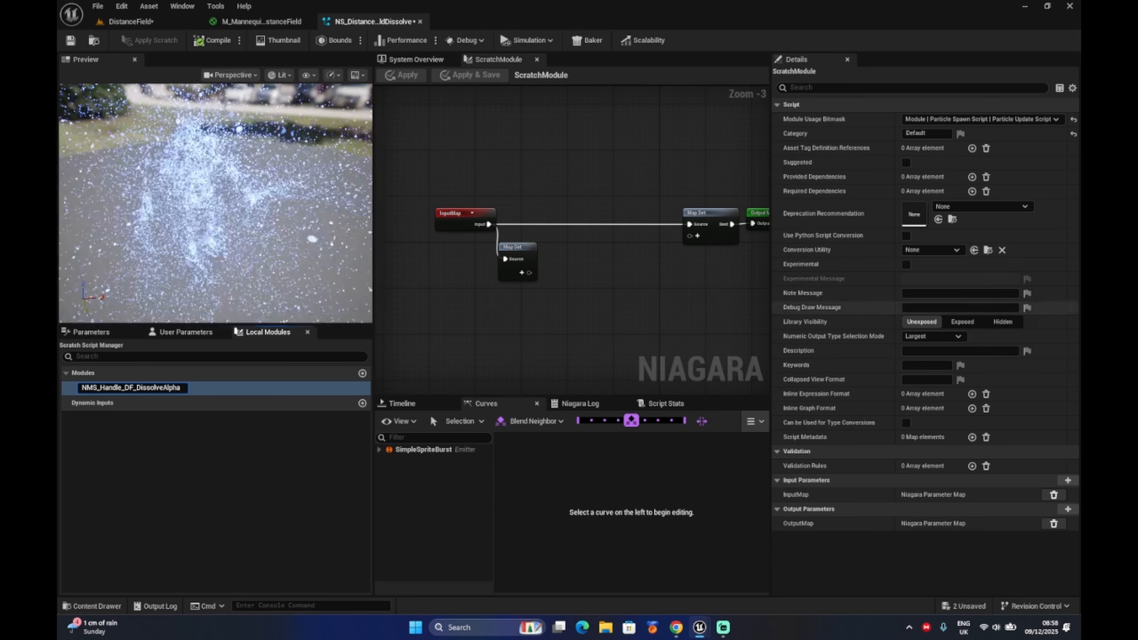
pyautogui.press('Return')
# Add a Collision Query input to the Map Get node and name it Dist Field Collision Query.
pyautogui.scroll(2, 533, 269)
pyautogui.click(524, 262)
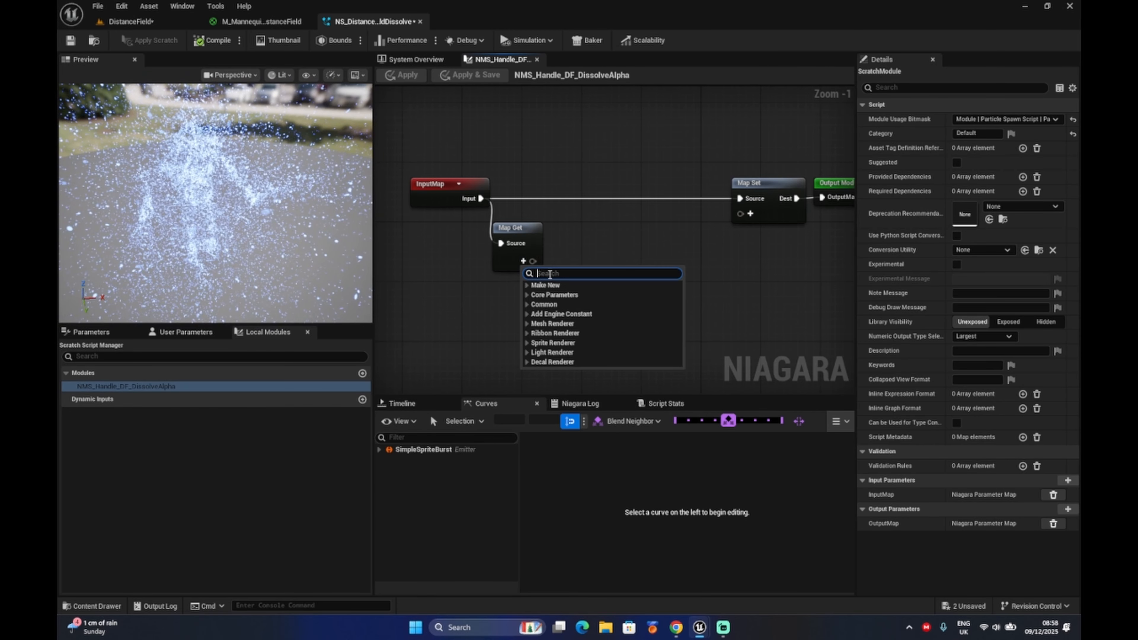
pyautogui.write('collision')
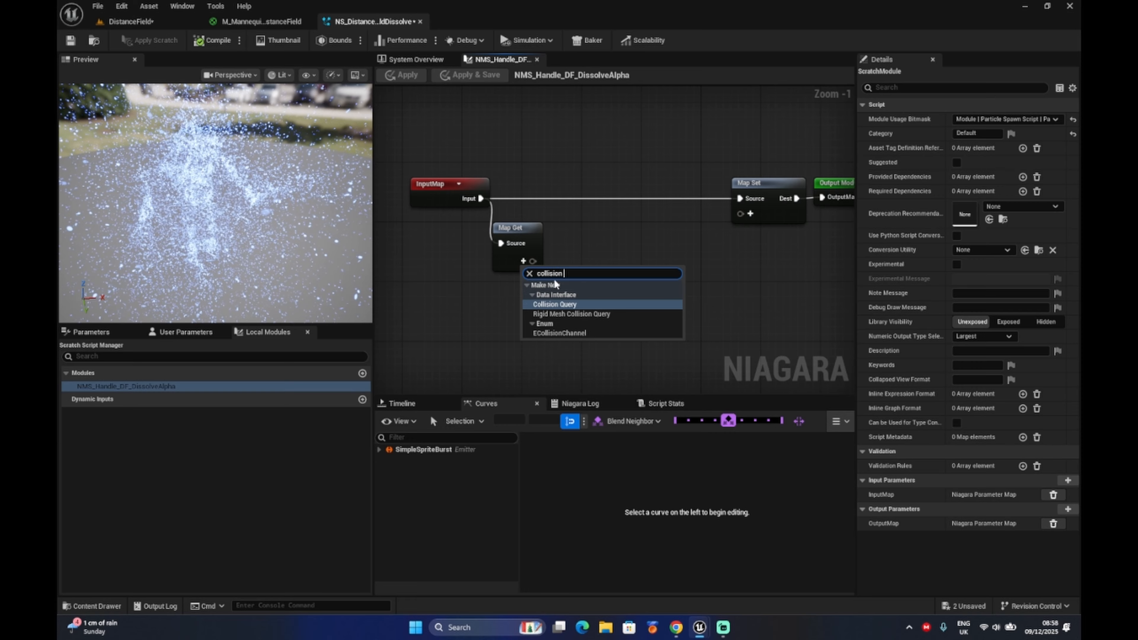
pyautogui.press('Return')
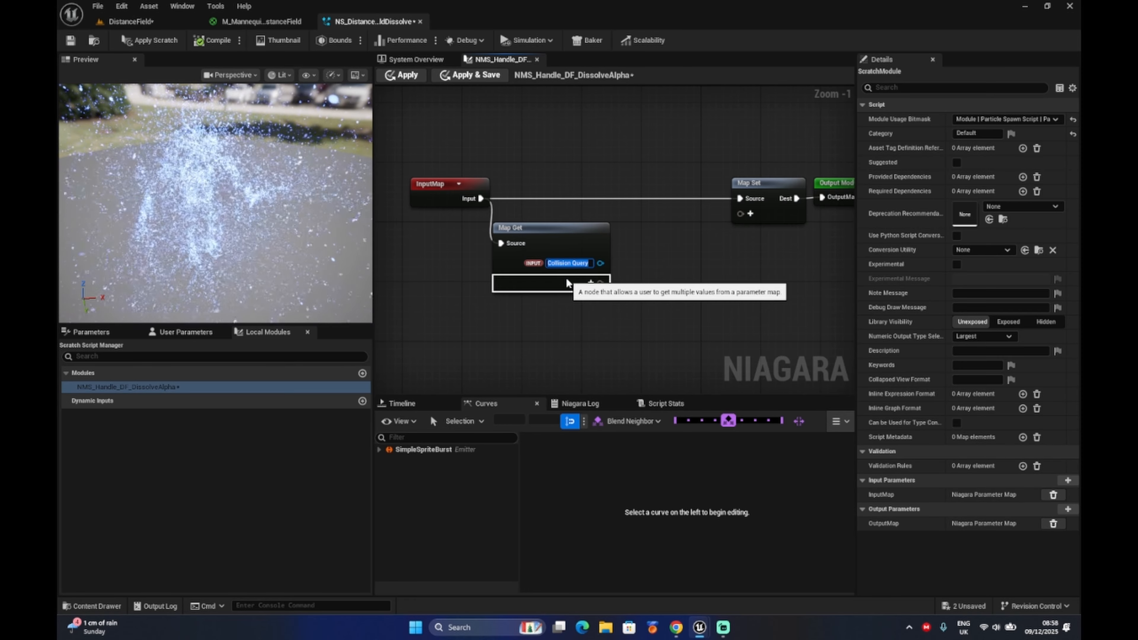
pyautogui.write('Dist Field Collision Query')
pyautogui.press('Return')
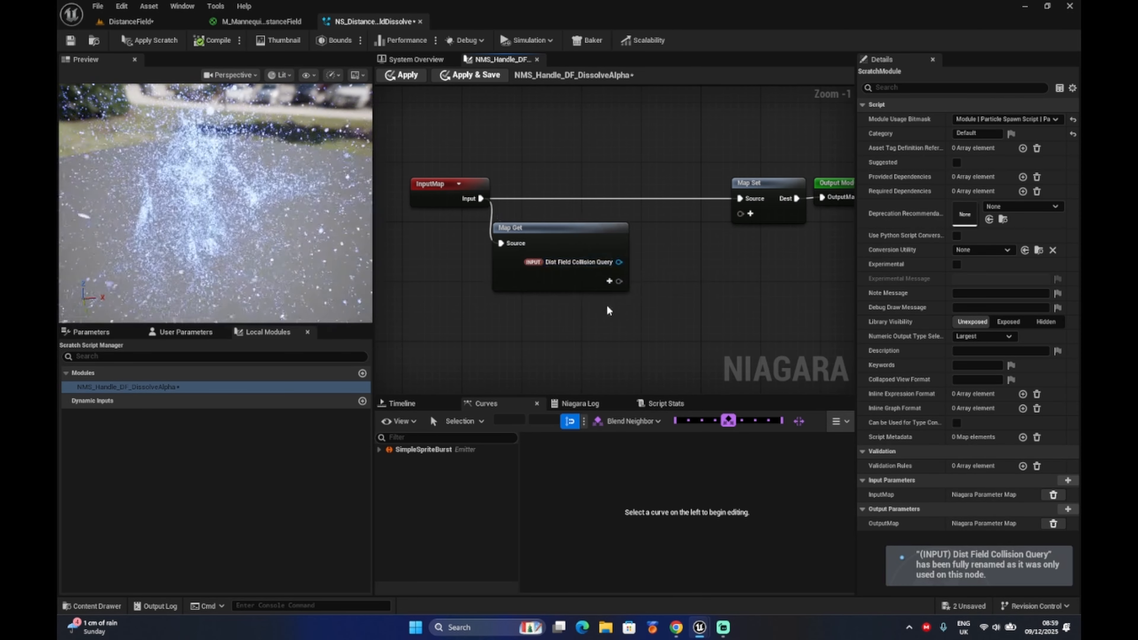
# Create a Query Mesh Distance Field GPU node from Dist Field Collision Query and space out the nodes to make room.
pyautogui.moveTo(618, 263); pyautogui.dragTo(651, 280)
pyautogui.write('gpu')
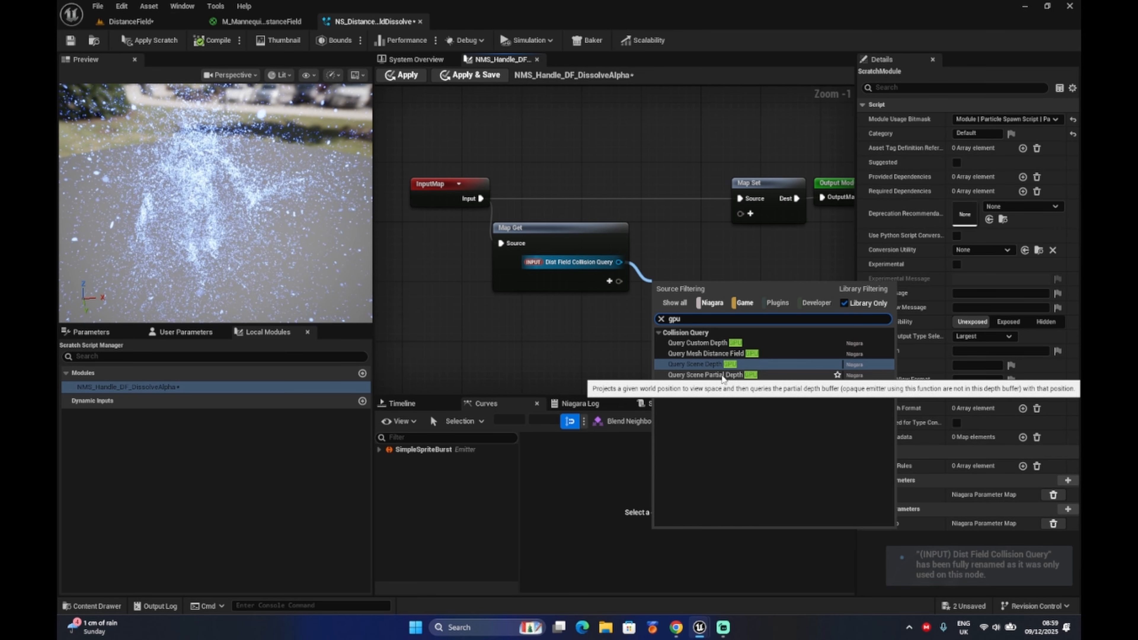
pyautogui.click(716, 354)
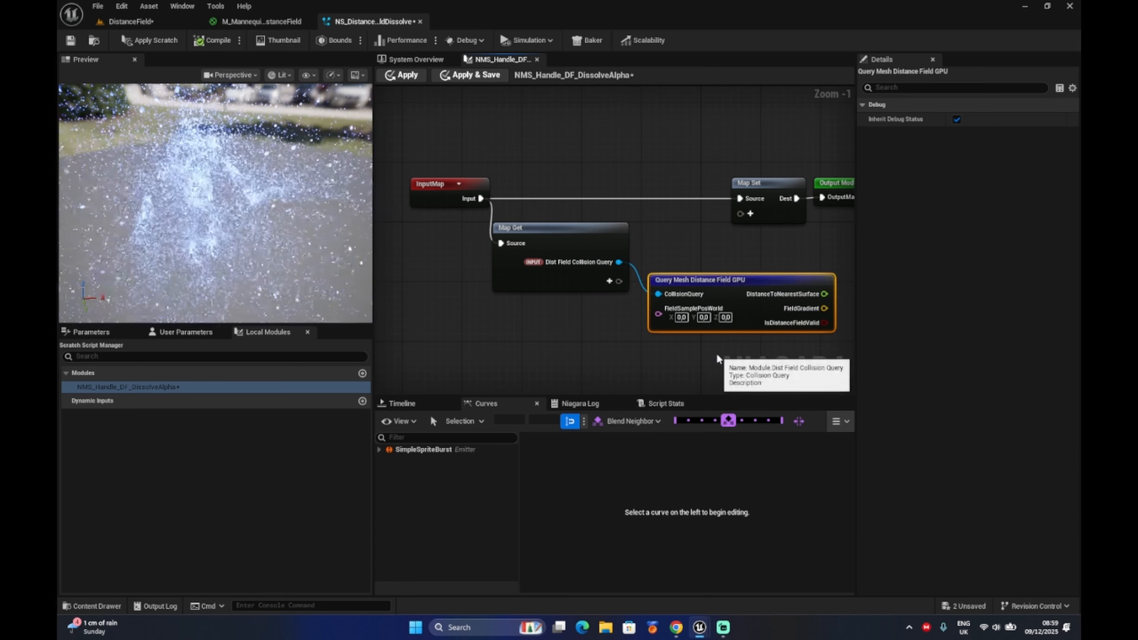
pyautogui.moveTo(572, 347); pyautogui.dragTo(393, 307, button='right')
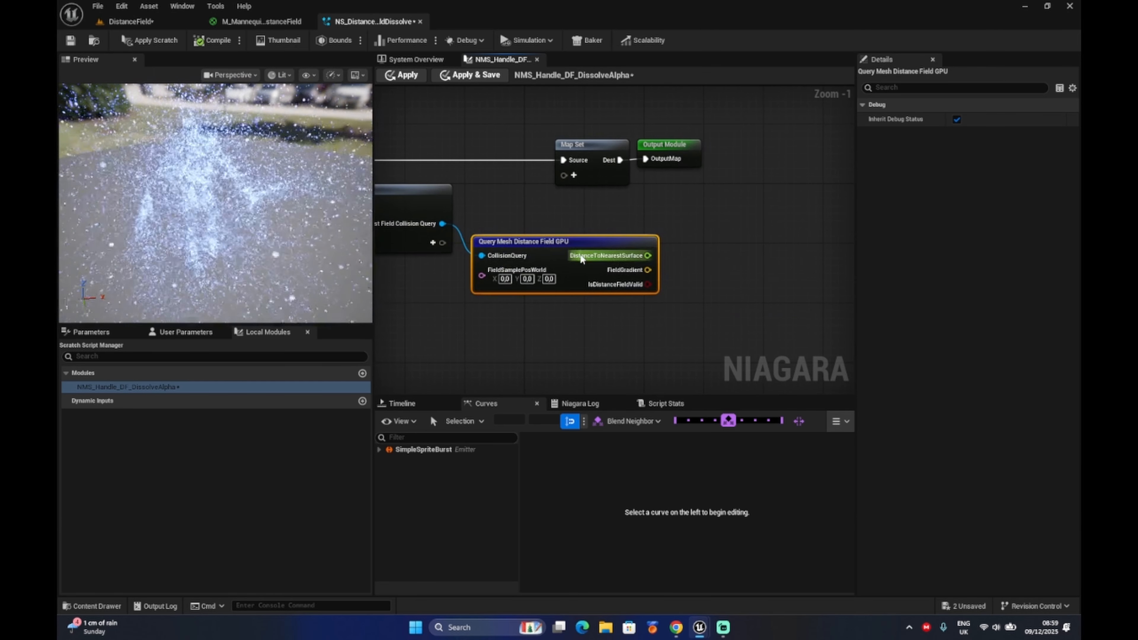
pyautogui.moveTo(571, 238); pyautogui.dragTo(610, 226)
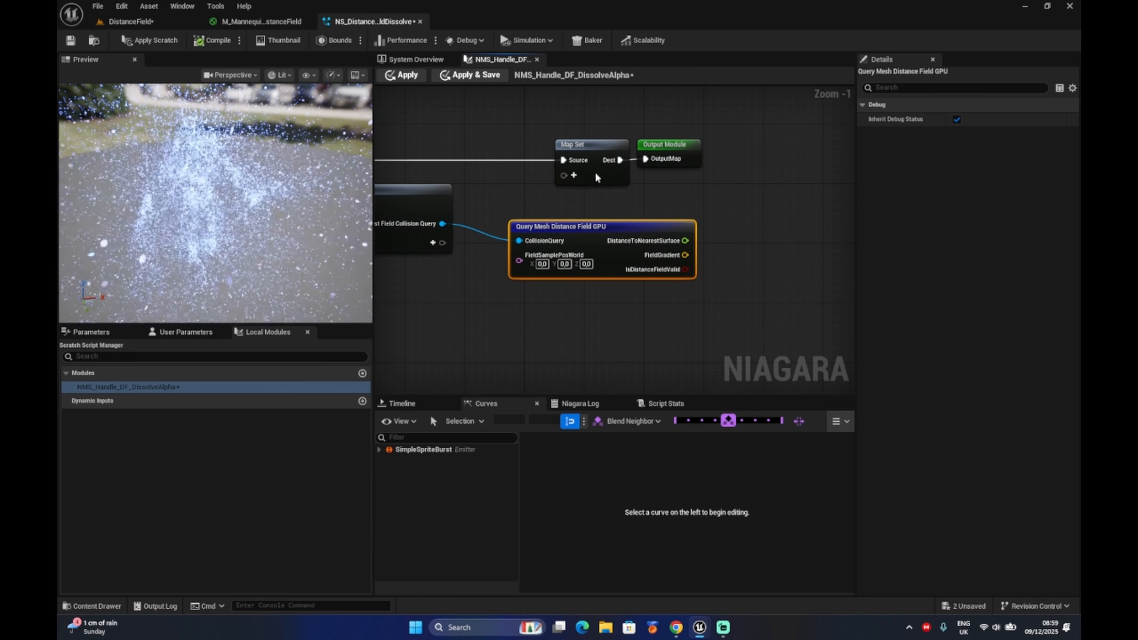
pyautogui.moveTo(552, 102)
pyautogui.mouseDown()
pyautogui.moveTo(584, 140)
pyautogui.moveTo(752, 186)
pyautogui.mouseUp()
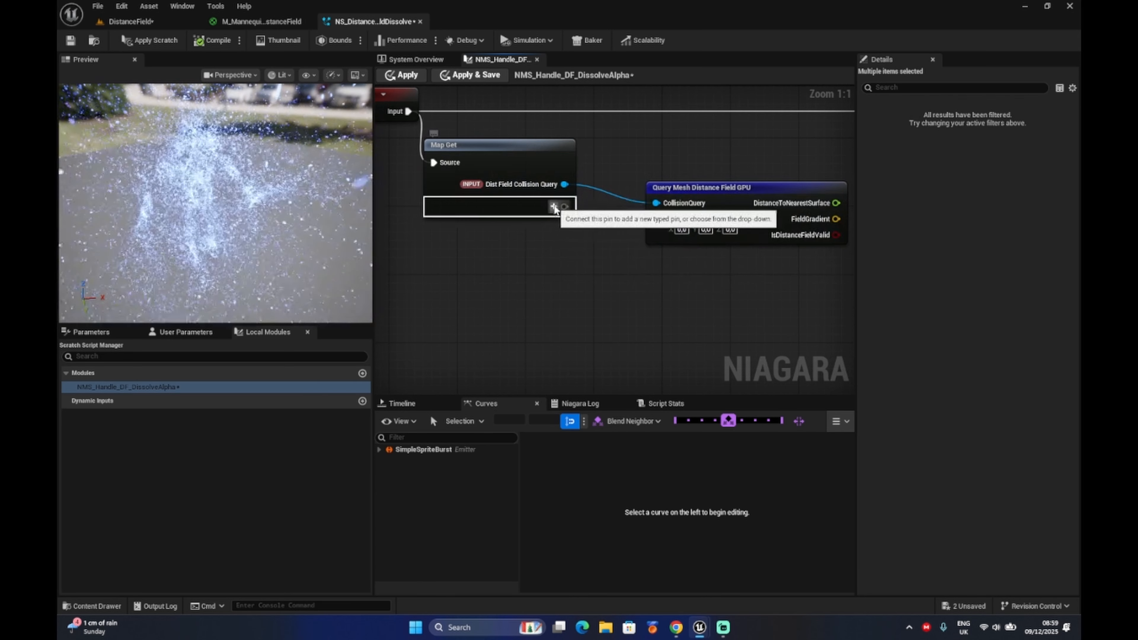
# Add the core parameter Particles Position to the Map Get node.
pyautogui.click(554, 207)
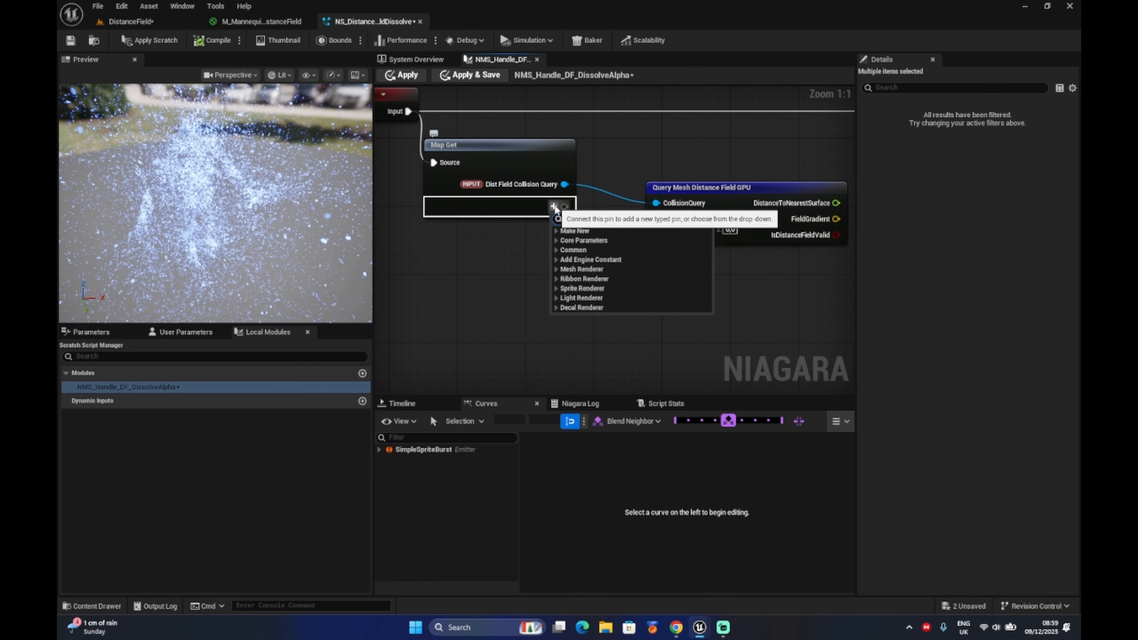
pyautogui.click(560, 244)
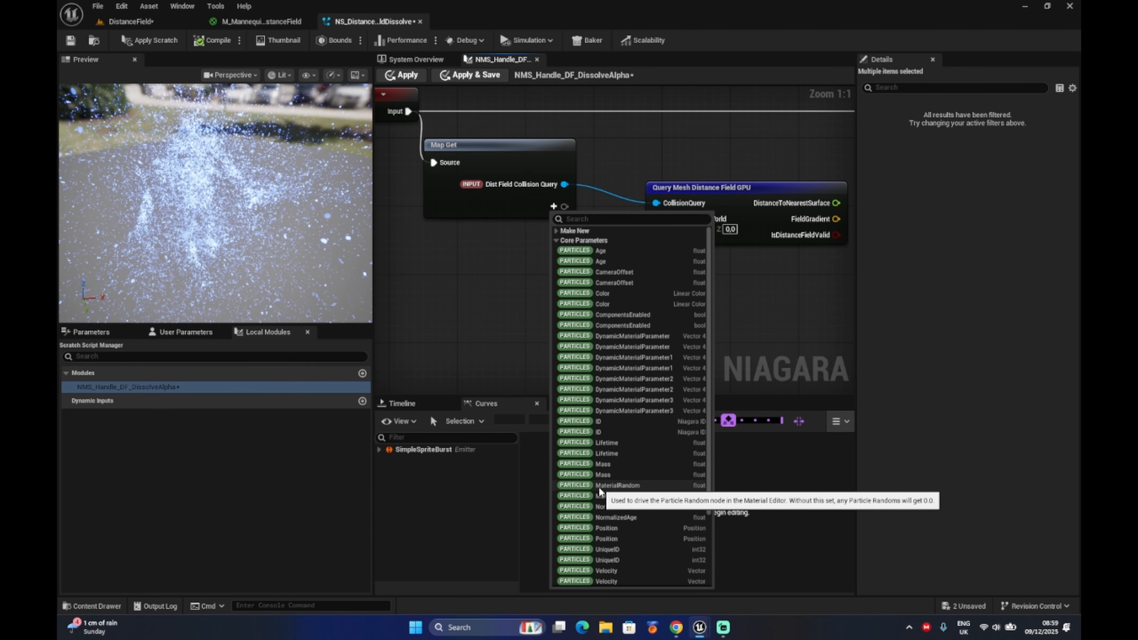
pyautogui.click(591, 531)
# Attach a Subtract node to DistanceToNearestSurface and connect Particles Position to FieldSamplePosWorld.
pyautogui.moveTo(543, 149); pyautogui.dragTo(613, 166)
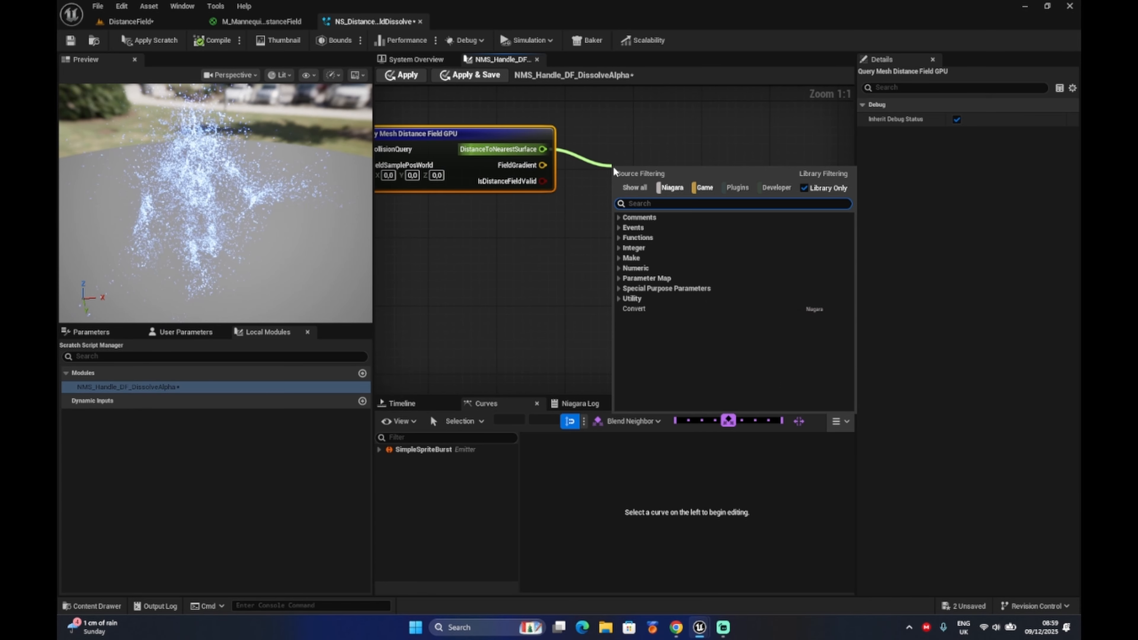
pyautogui.write('subtra')
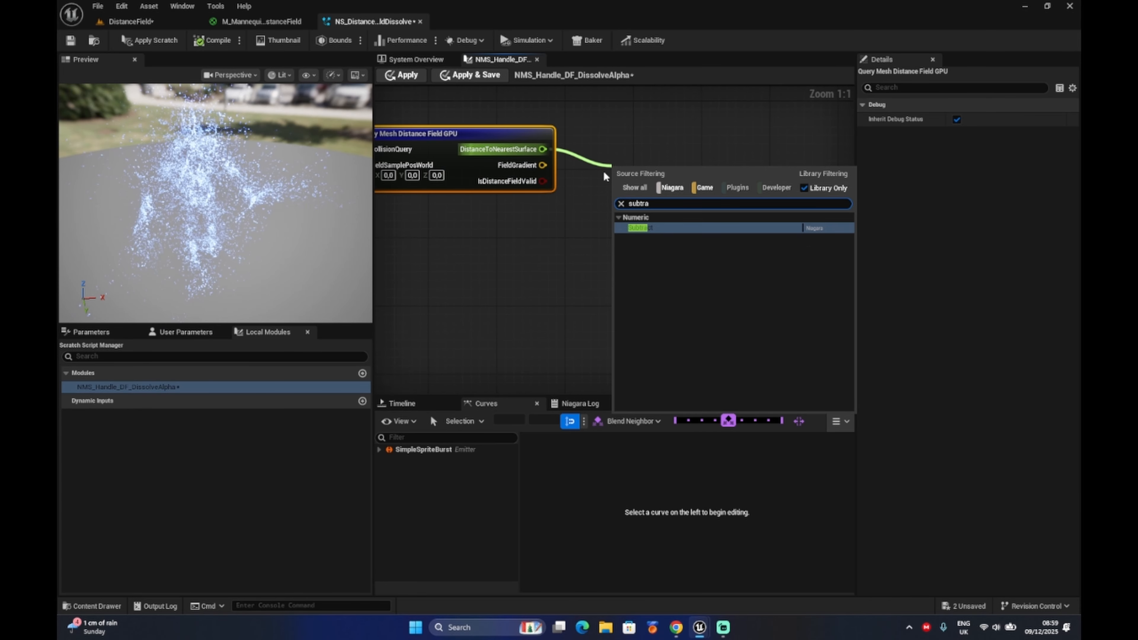
pyautogui.click(653, 227)
pyautogui.moveTo(553, 241); pyautogui.dragTo(730, 241, button='right')
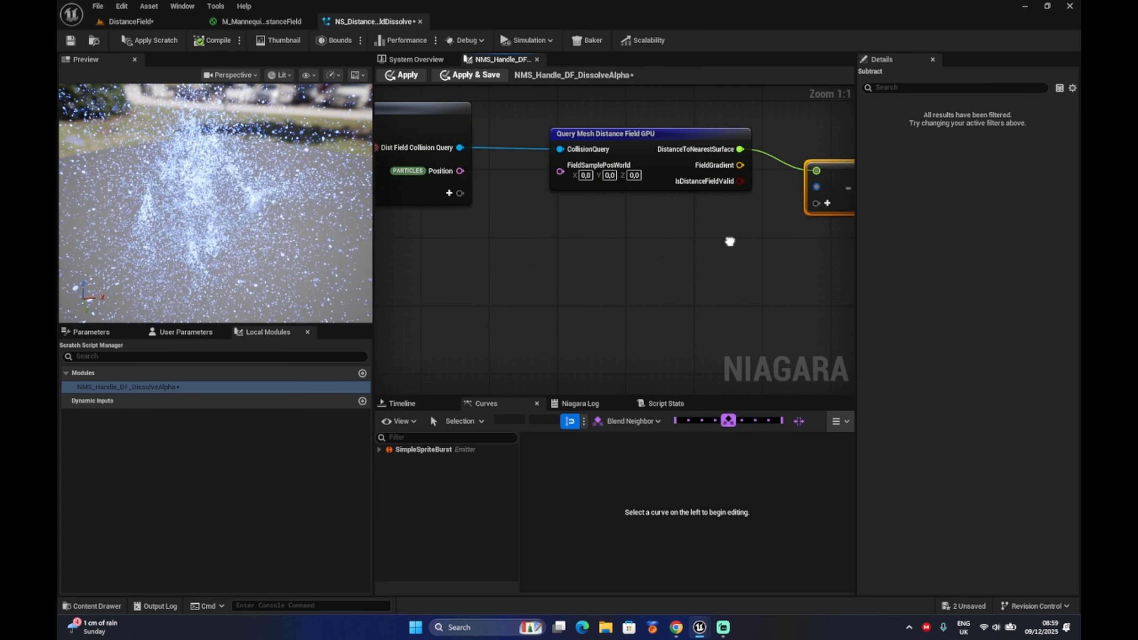
pyautogui.moveTo(460, 171); pyautogui.dragTo(560, 171)
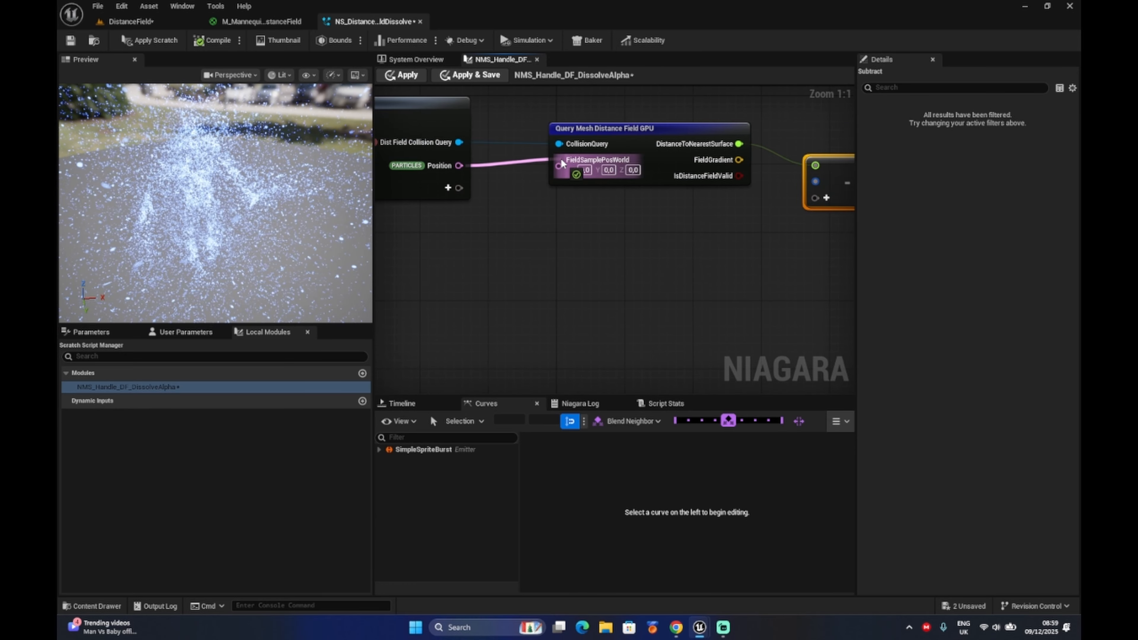
# Add a float input named DF Mask Start Distance to Map Get and connect it to the Subtract node's second input.
pyautogui.click(453, 190)
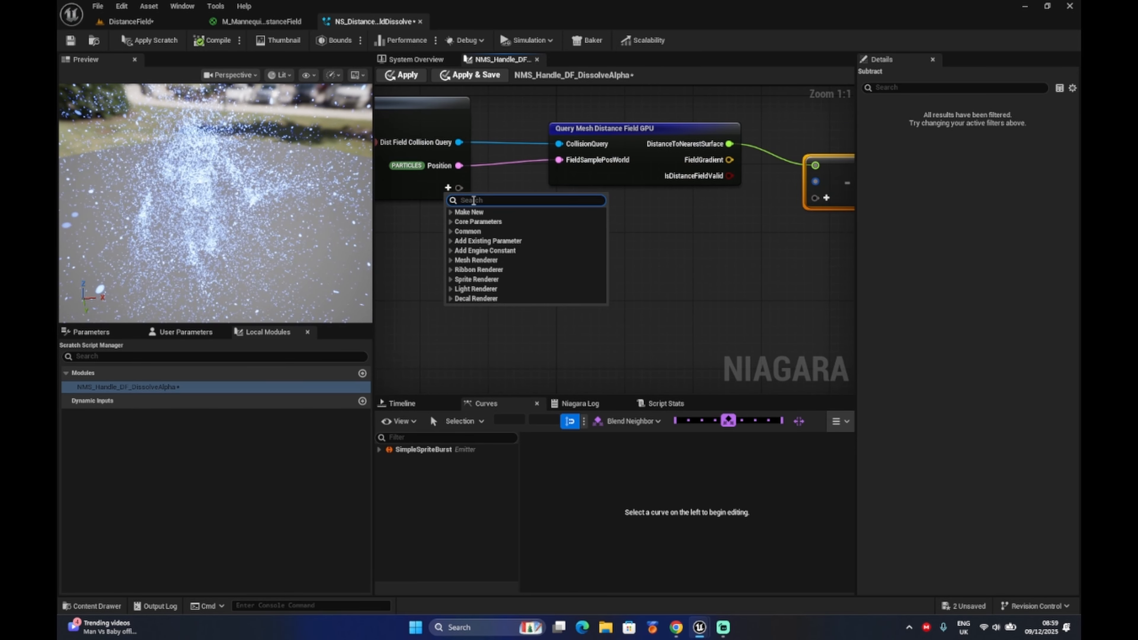
pyautogui.write('float')
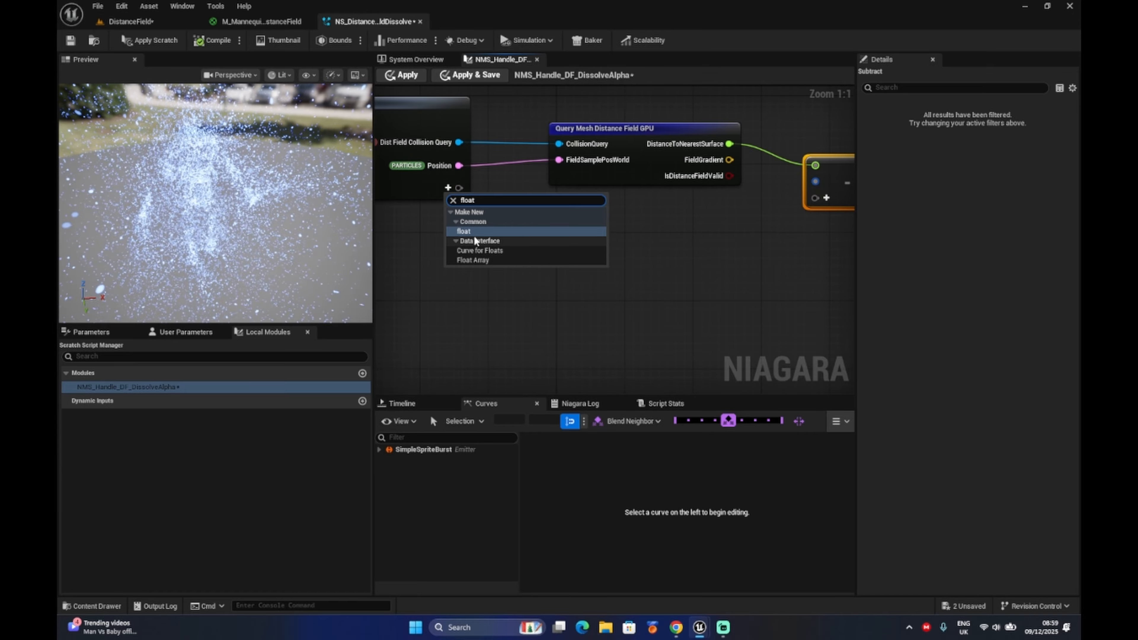
pyautogui.click(474, 232)
pyautogui.write('DF Mask Start Distanc')
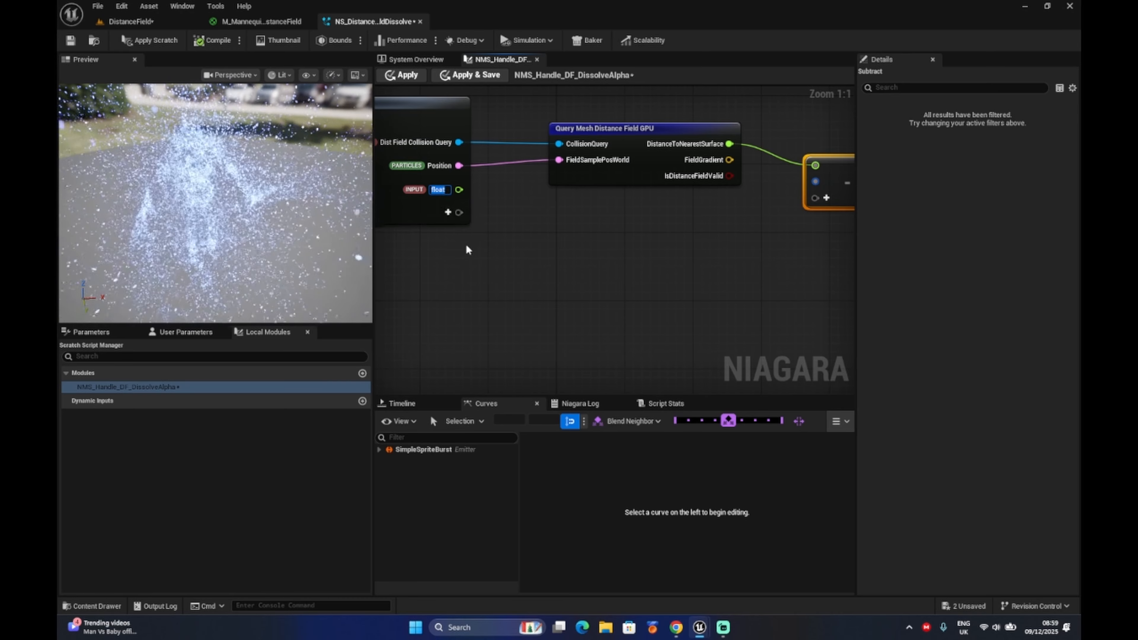
pyautogui.write('e')
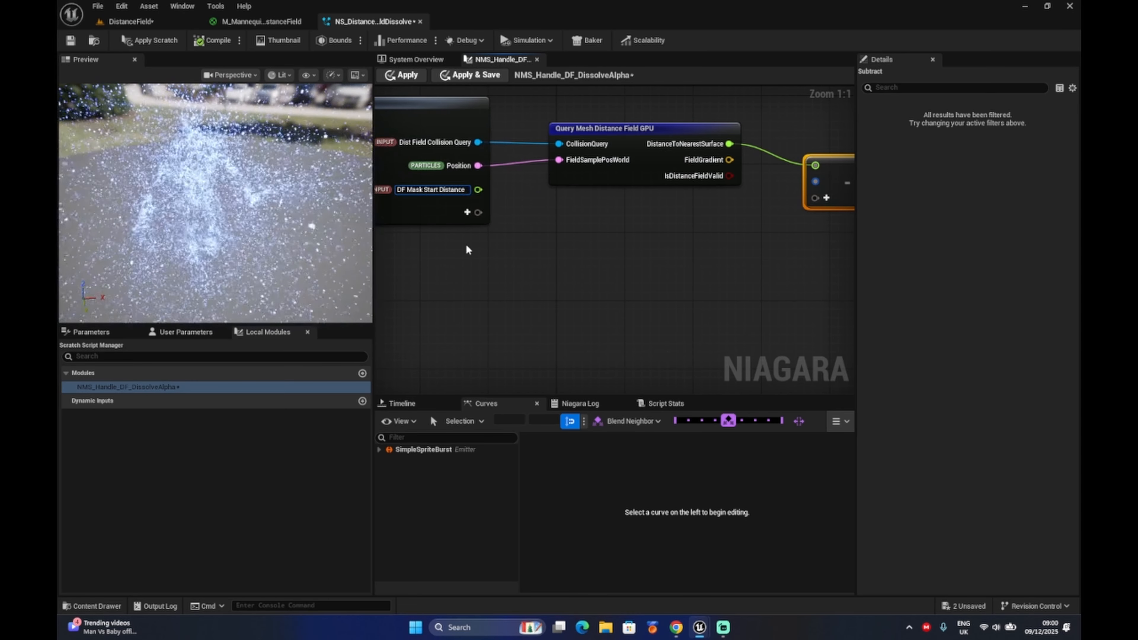
pyautogui.click(619, 285)
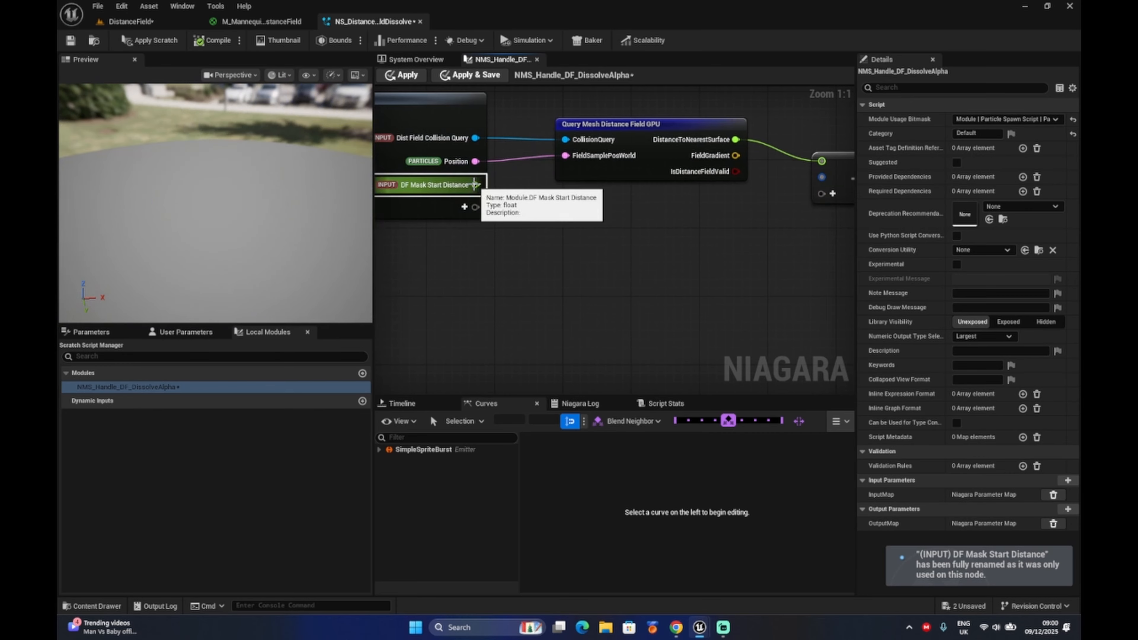
pyautogui.moveTo(475, 185); pyautogui.dragTo(821, 179)
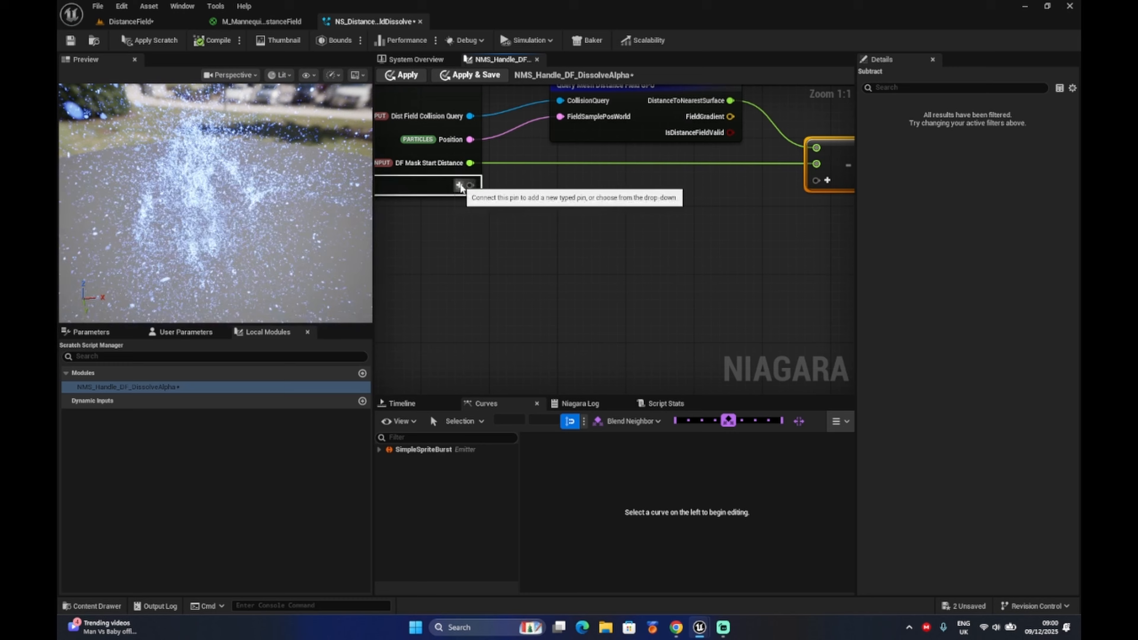
# Add another float input to the Map Get node and name it DF Mask Falloff.
pyautogui.click(459, 185)
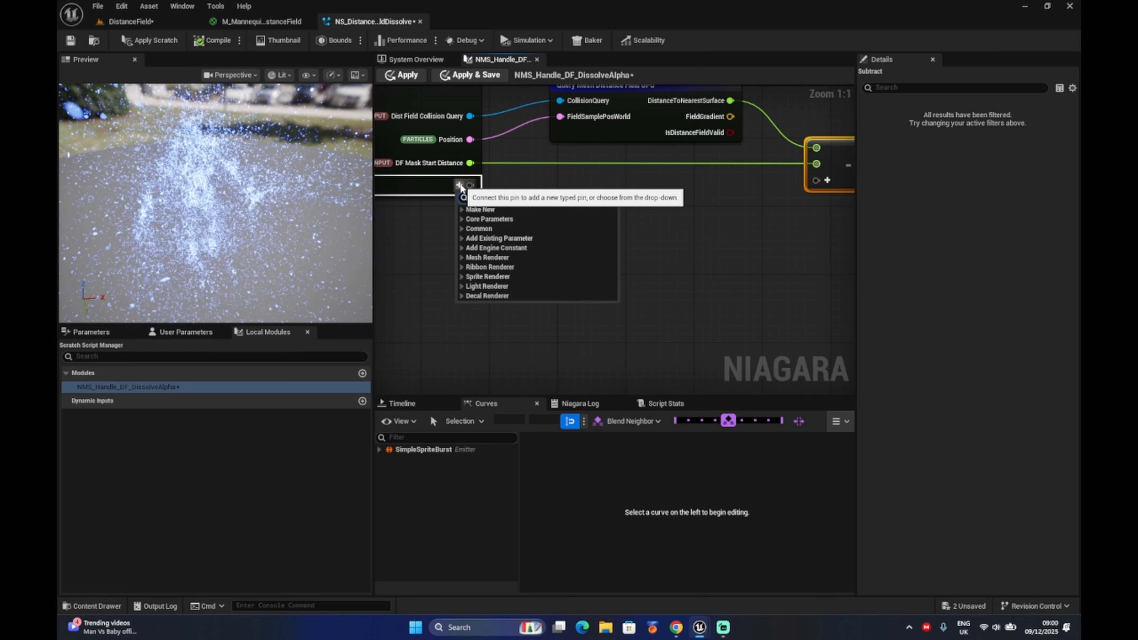
pyautogui.click(481, 209)
pyautogui.click(473, 229)
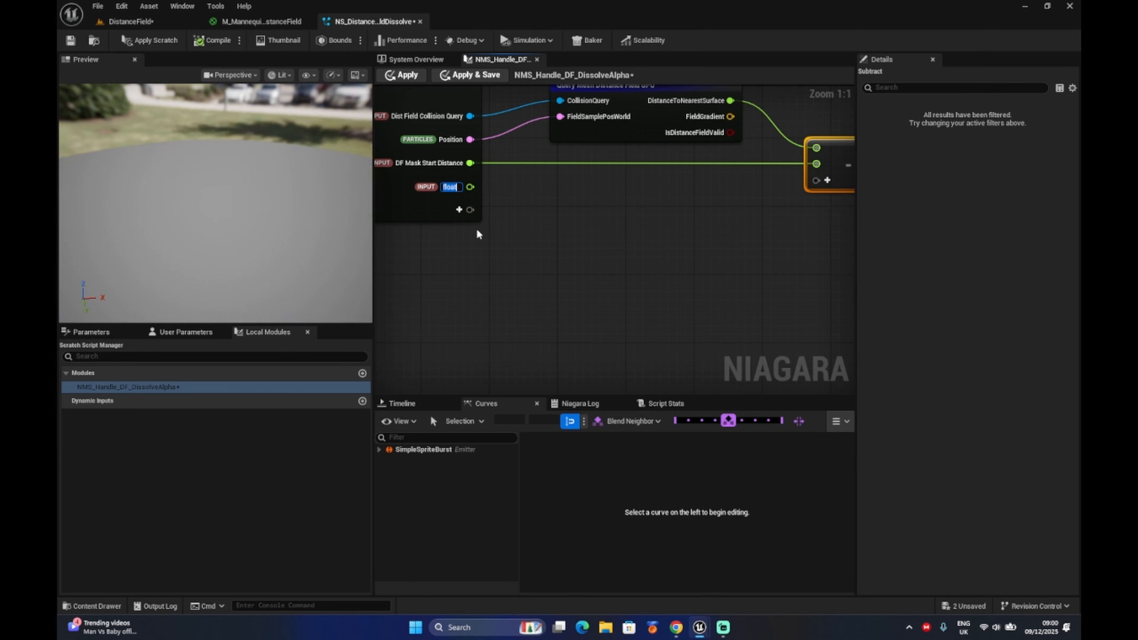
pyautogui.write('DF Mask Falloff')
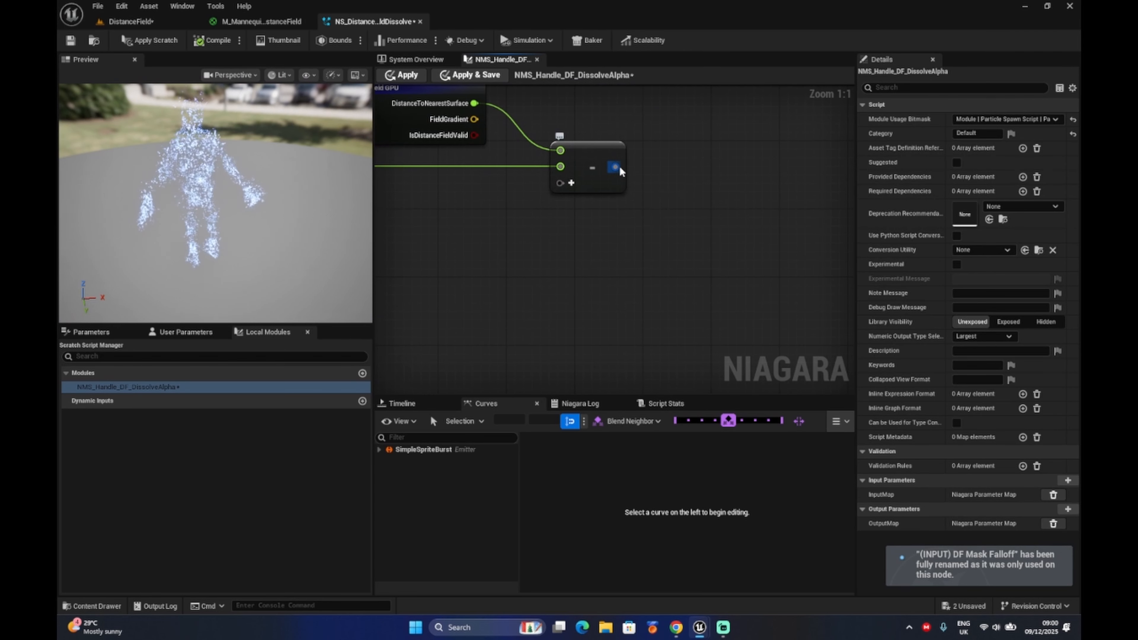
# Add a Divide node to the Subtract output and connect DF Mask Falloff as its divisor.
pyautogui.moveTo(615, 166); pyautogui.dragTo(672, 183)
pyautogui.write('divide')
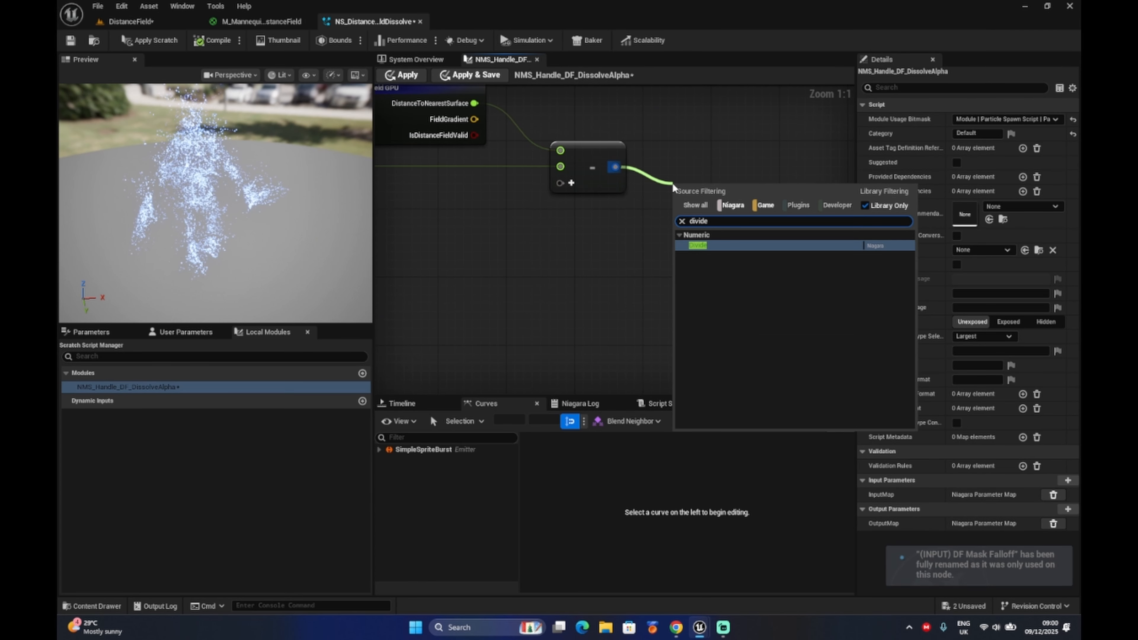
pyautogui.click(712, 242)
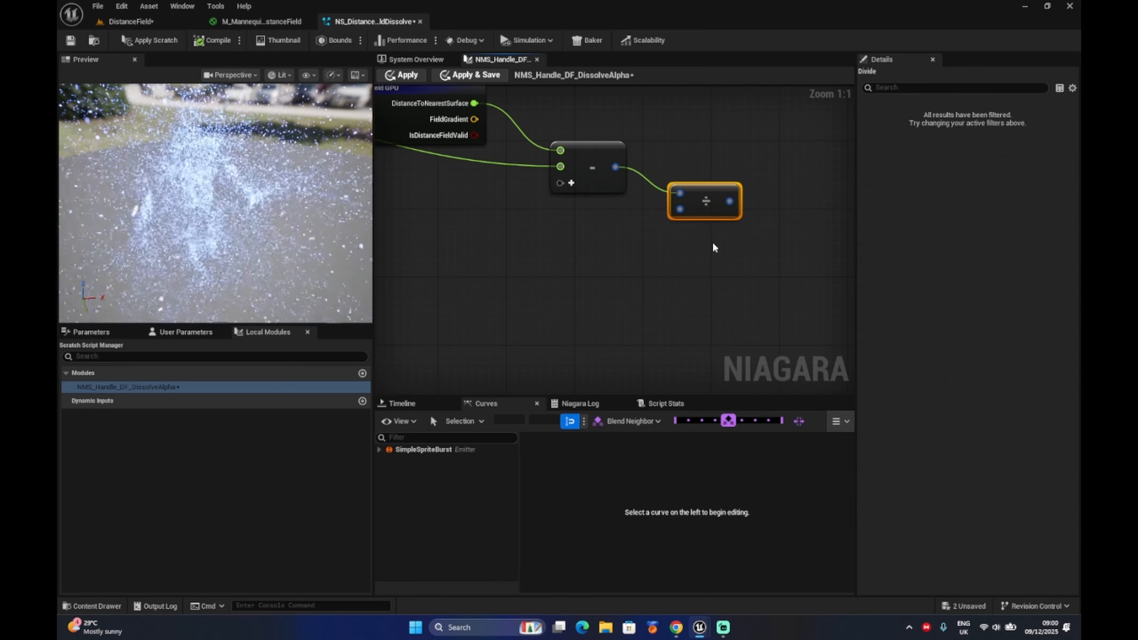
pyautogui.moveTo(435, 175); pyautogui.dragTo(749, 204)
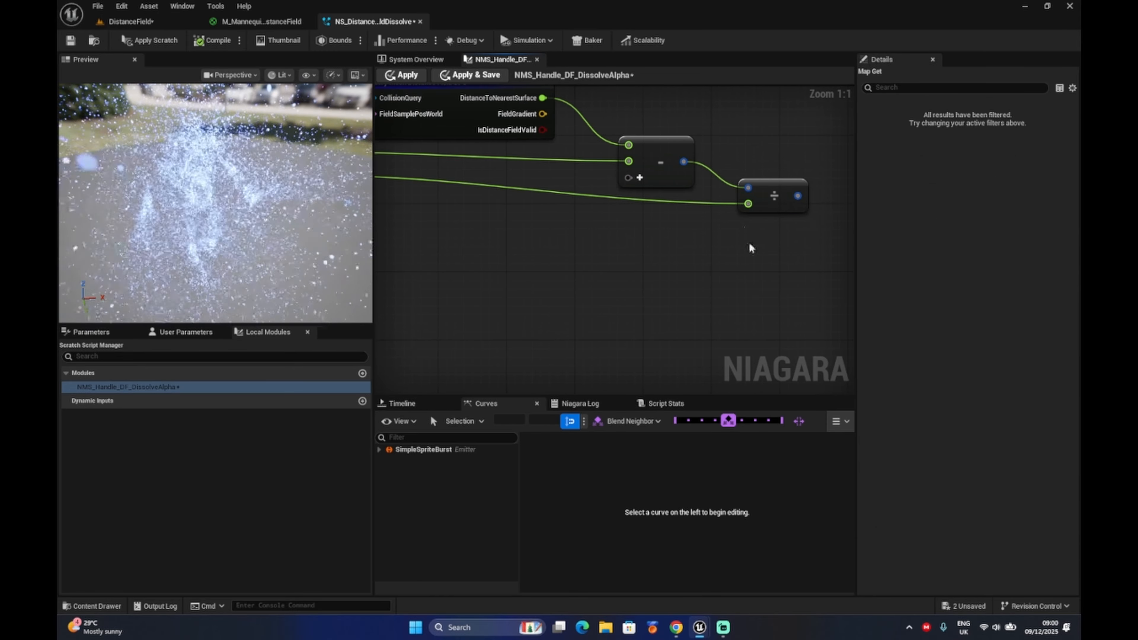
pyautogui.moveTo(751, 248); pyautogui.dragTo(707, 259, button='right')
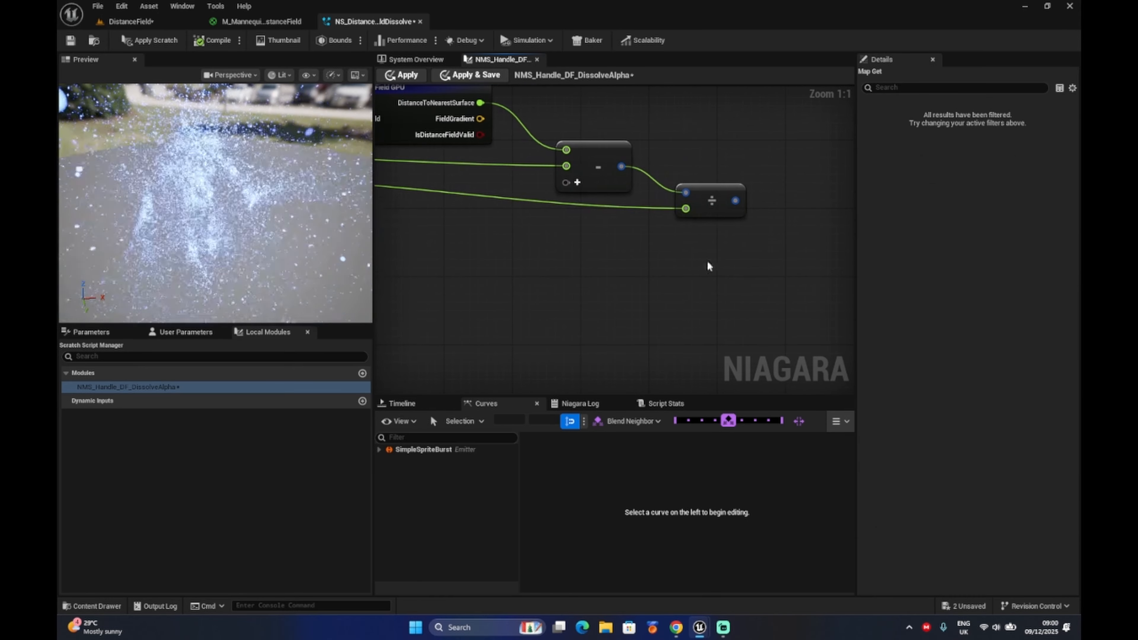
# Attach a Clamp node to the Divide node's output.
pyautogui.rightClick(686, 192)
pyautogui.rightClick(636, 269)
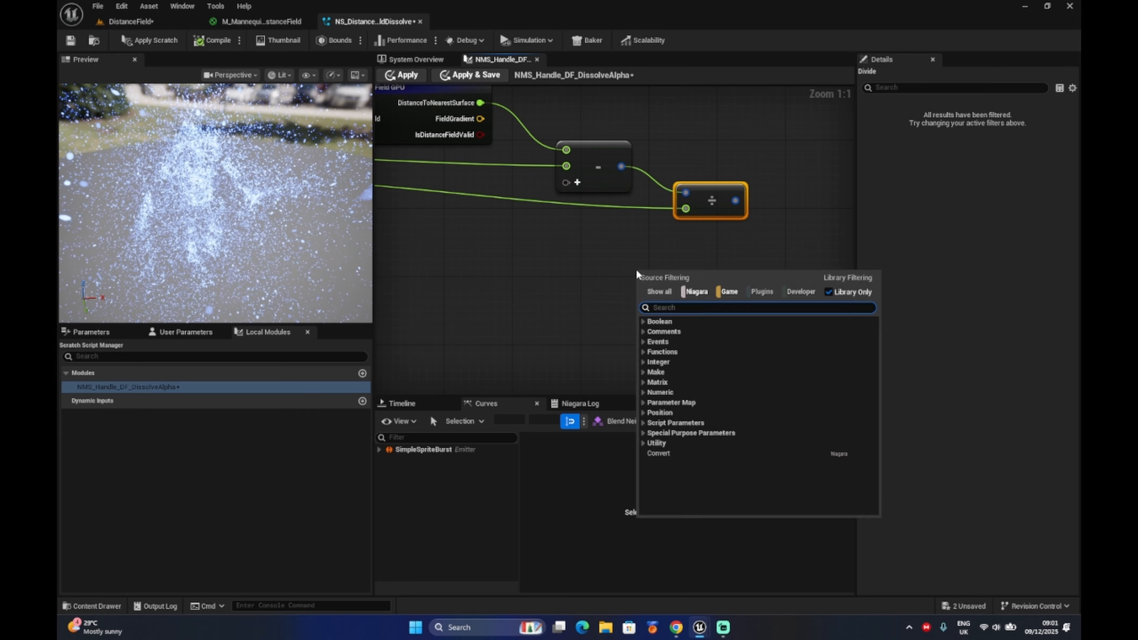
pyautogui.click(578, 268)
pyautogui.moveTo(682, 292); pyautogui.dragTo(556, 292, button='right')
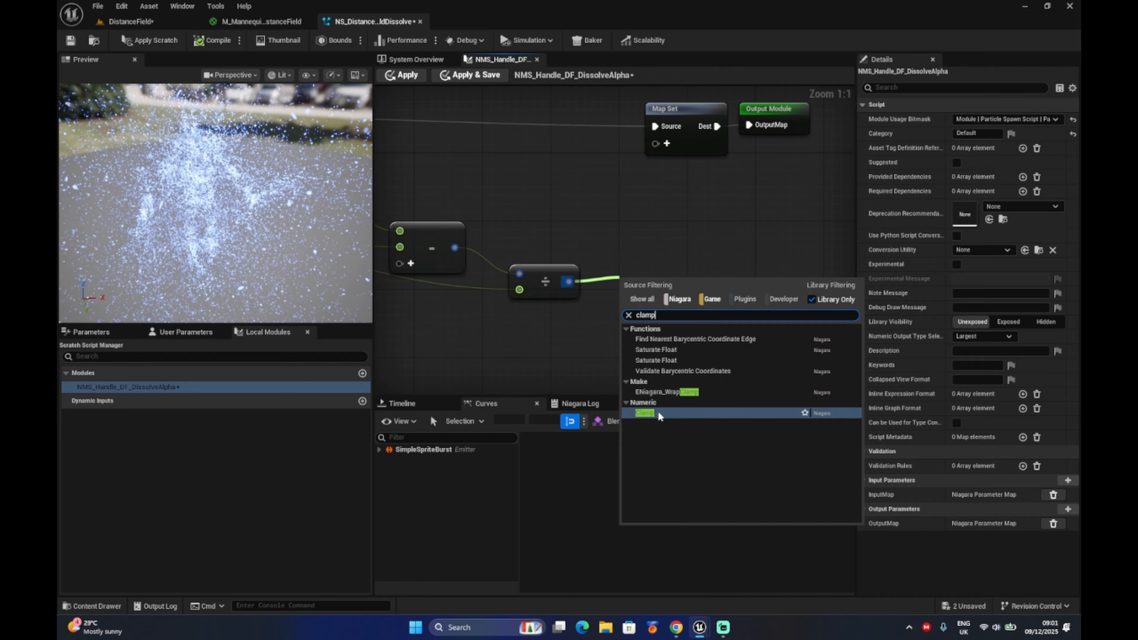
pyautogui.click(657, 414)
# Convert the Clamp node's Min and Max inputs to float and set Max to 1.
pyautogui.rightClick(648, 294)
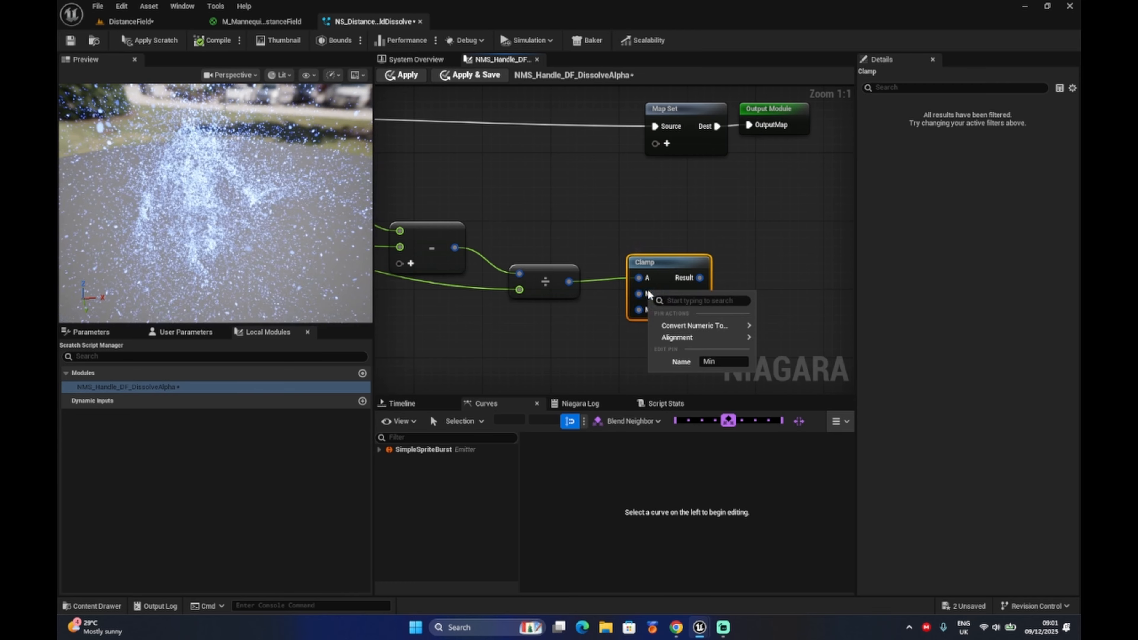
pyautogui.rightClick(640, 294)
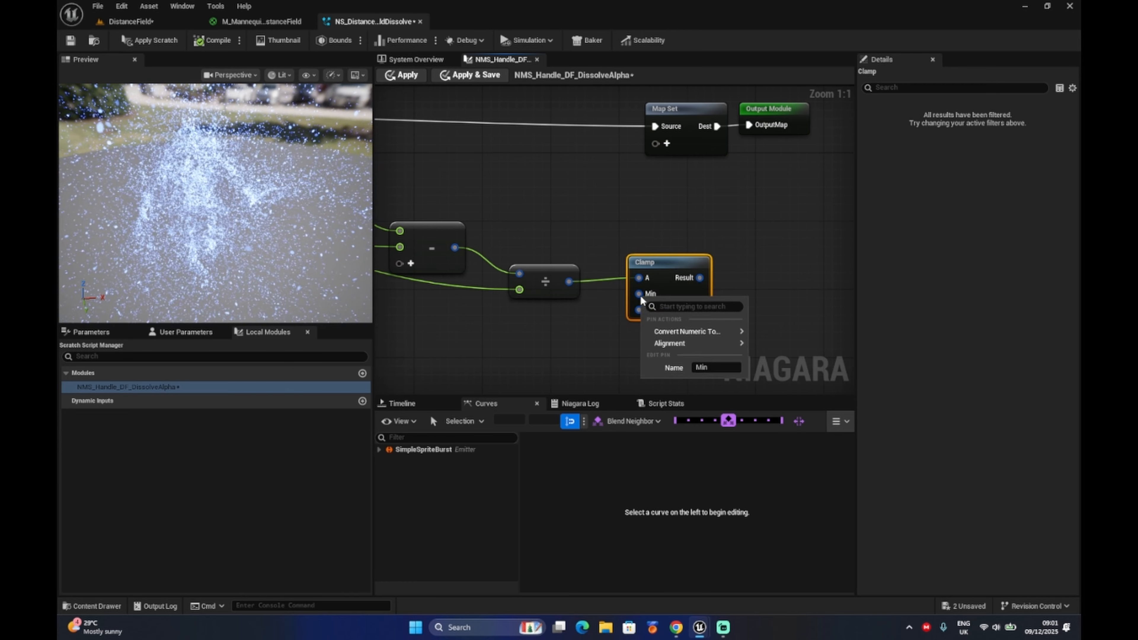
pyautogui.moveTo(664, 332)
pyautogui.click(796, 372)
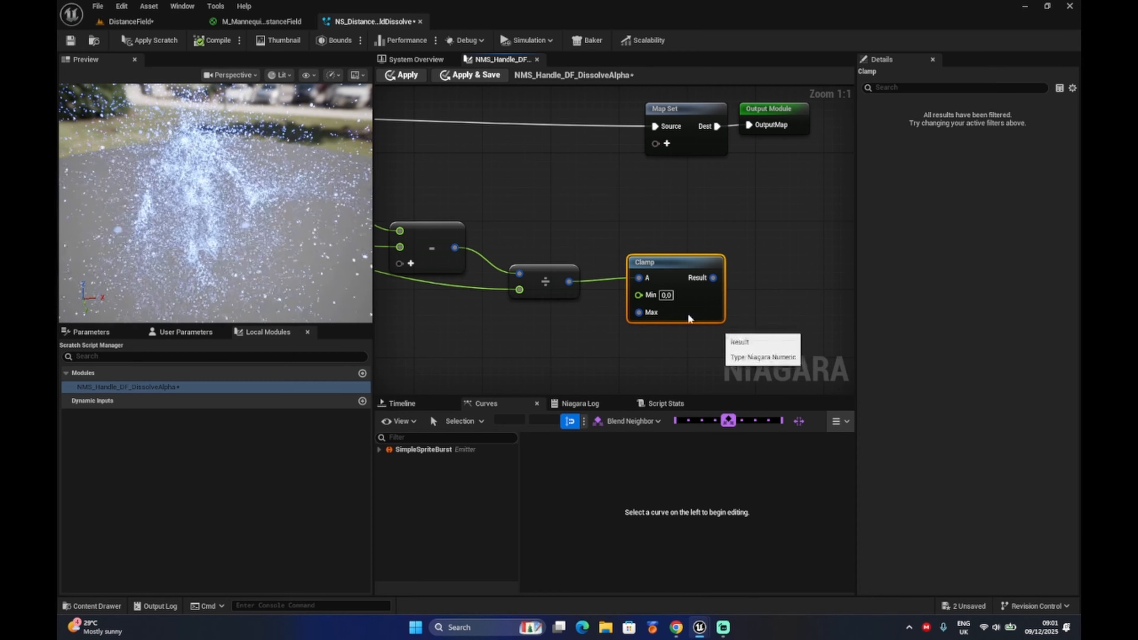
pyautogui.rightClick(641, 313)
pyautogui.moveTo(670, 347)
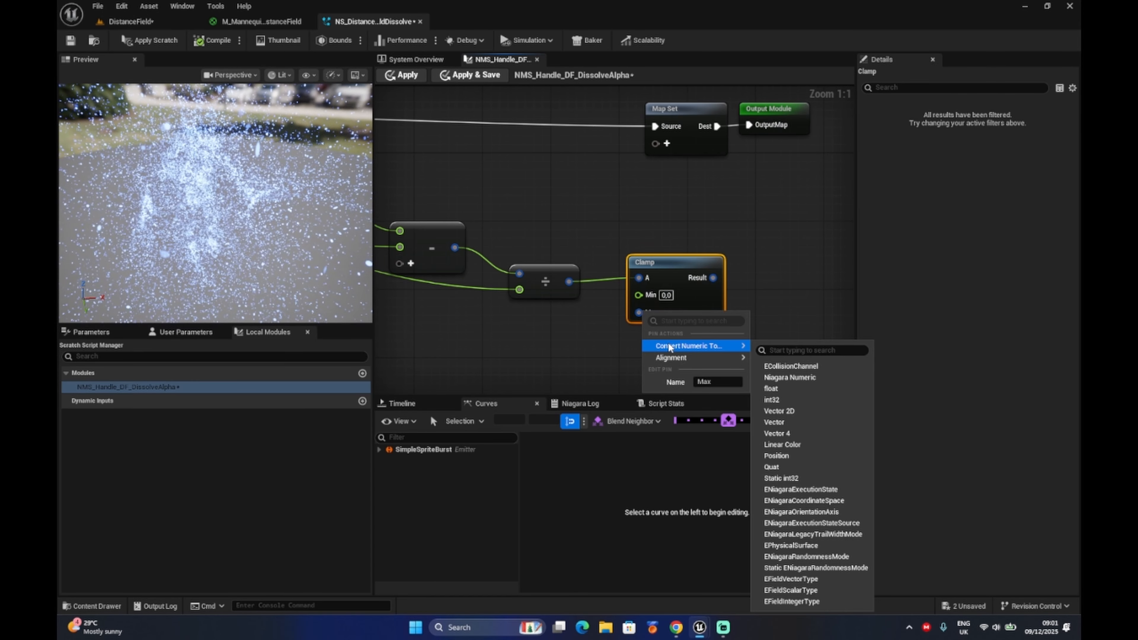
pyautogui.click(771, 388)
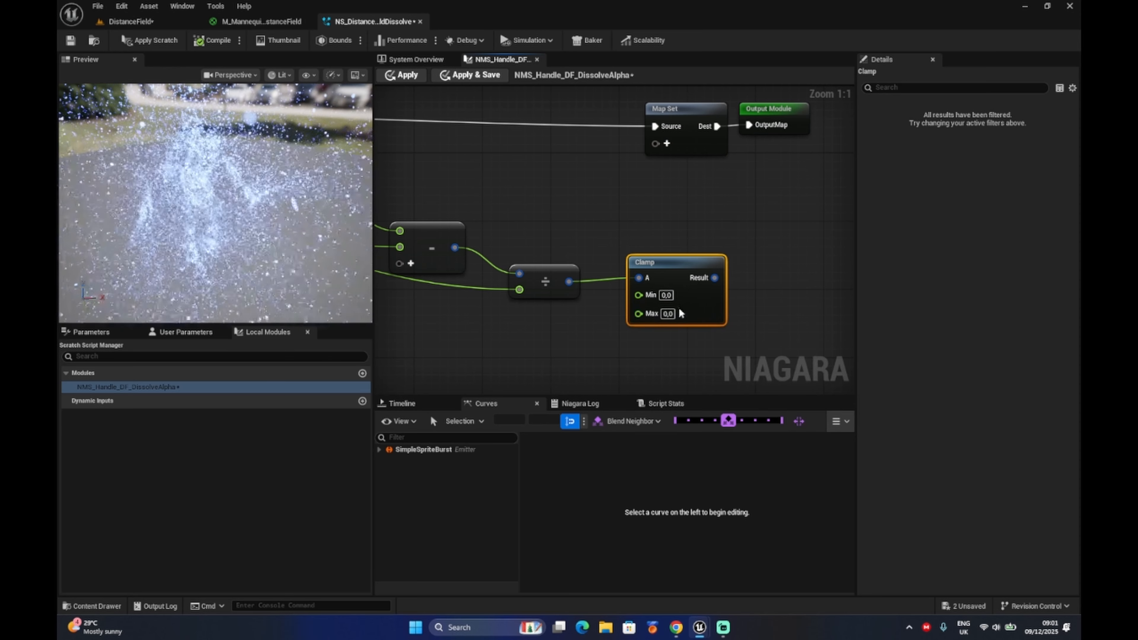
pyautogui.click(668, 313)
pyautogui.write('1')
pyautogui.press('Return')
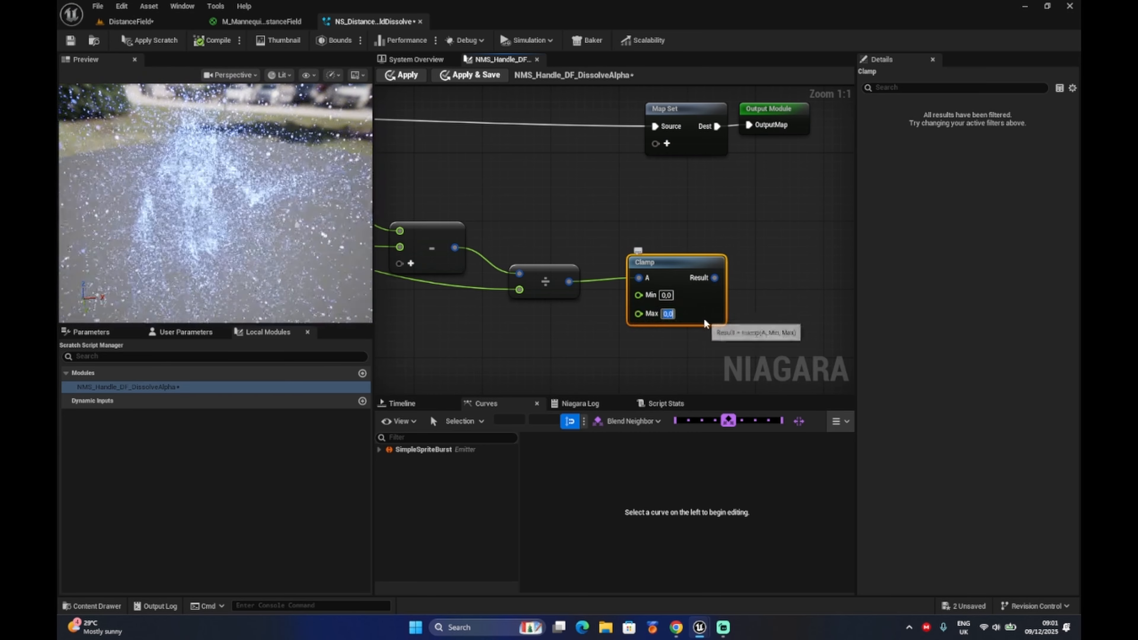
pyautogui.click(691, 339)
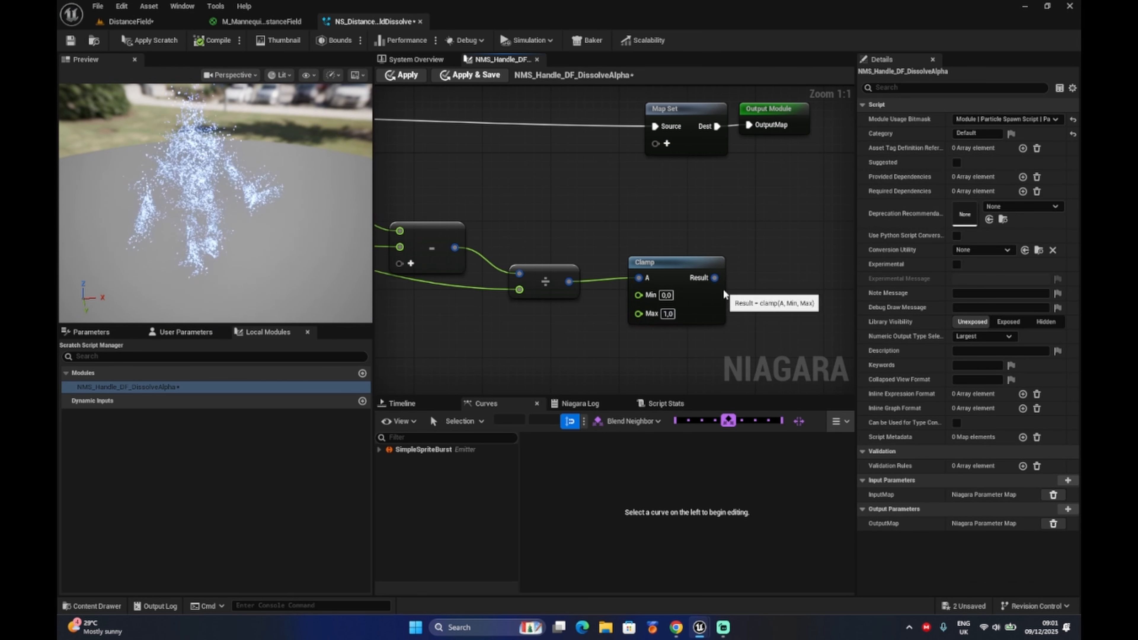
# Attach a One Minus node to the Clamp node's Result.
pyautogui.moveTo(714, 278); pyautogui.dragTo(758, 276)
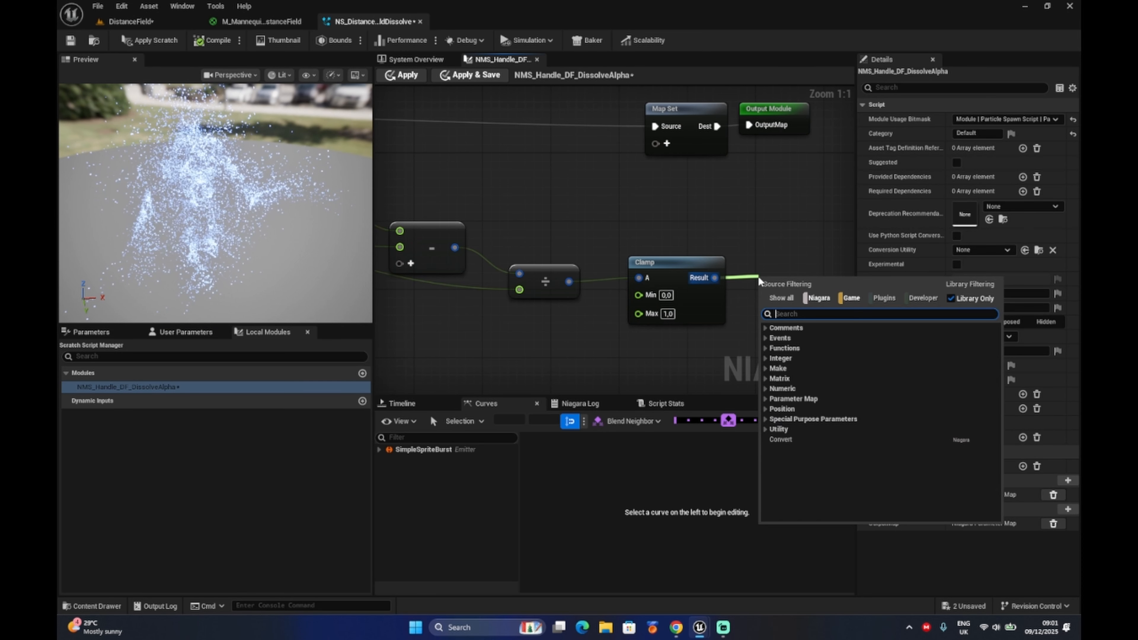
pyautogui.write('oneminus')
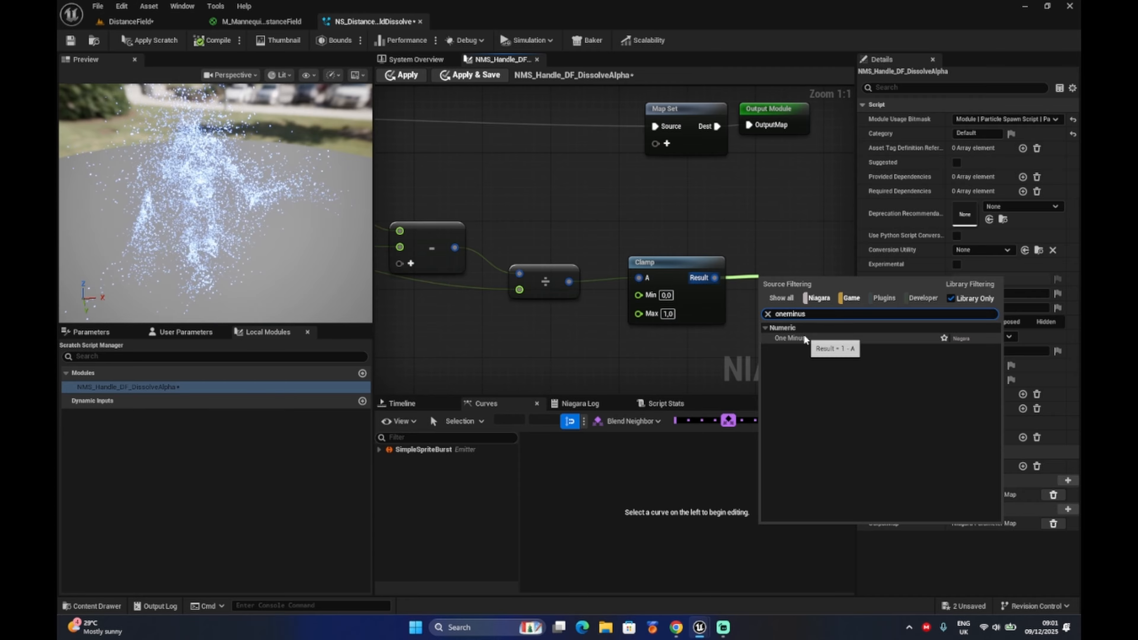
pyautogui.press('Return')
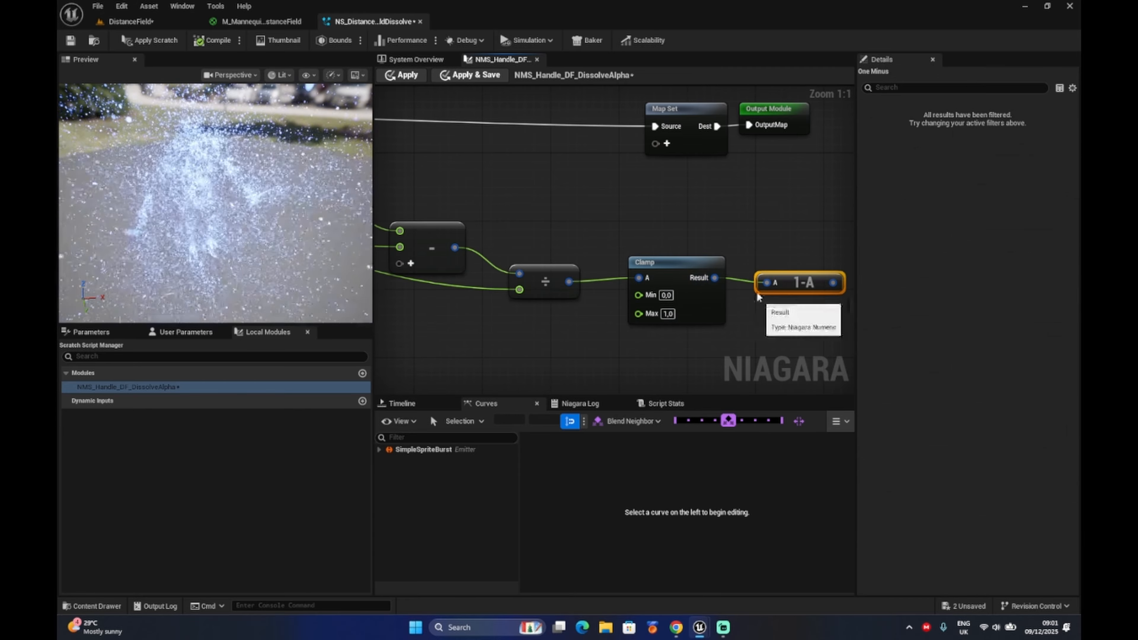
# Connect the One Minus output to a new Map Set input and rename that input DF_DissolveAlpha.
pyautogui.moveTo(763, 296); pyautogui.dragTo(776, 297)
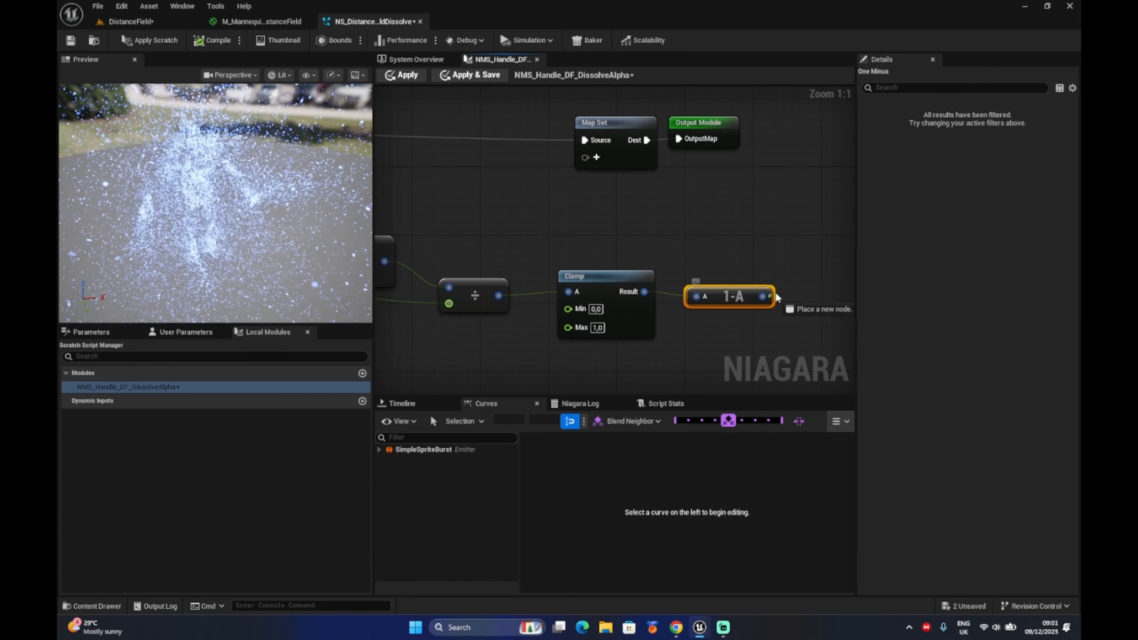
pyautogui.moveTo(579, 165); pyautogui.dragTo(581, 158)
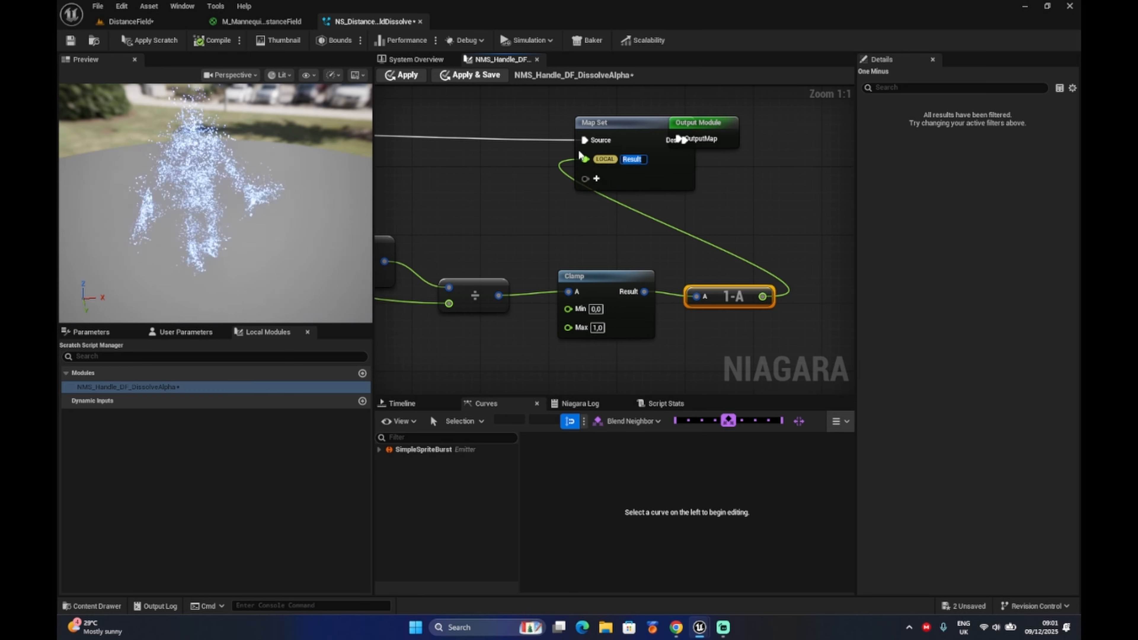
pyautogui.press('BackSpace')
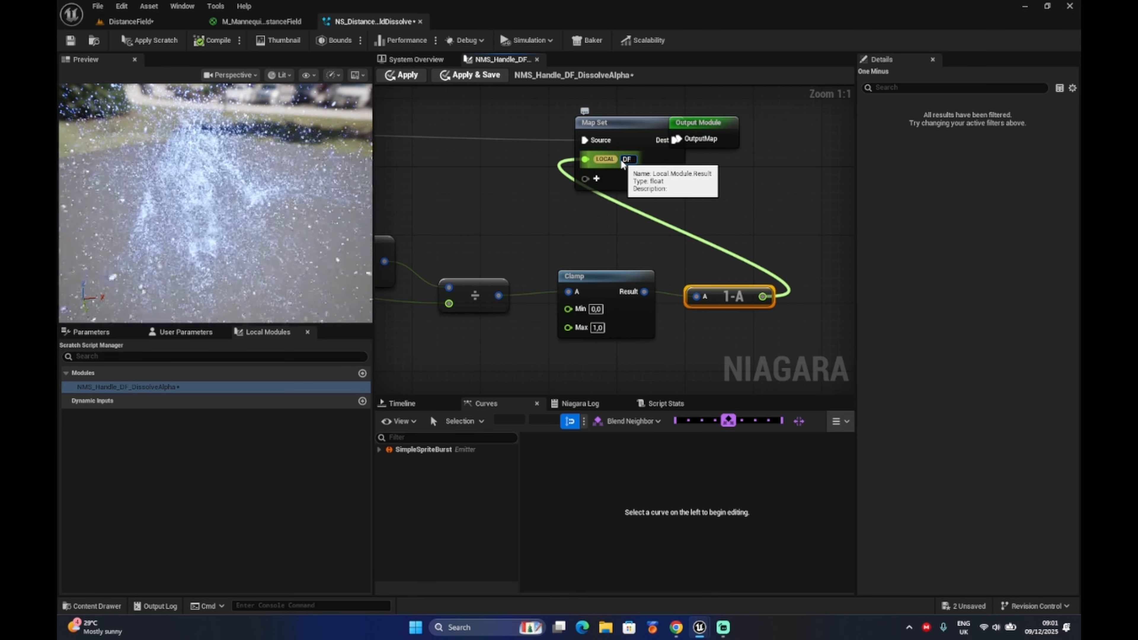
pyautogui.write('DF_DissolveAlpha')
pyautogui.press('Return')
# Change the DF_DissolveAlpha namespace to OUTPUT and move the Output Module node clear of Map Set.
pyautogui.rightClick(610, 161)
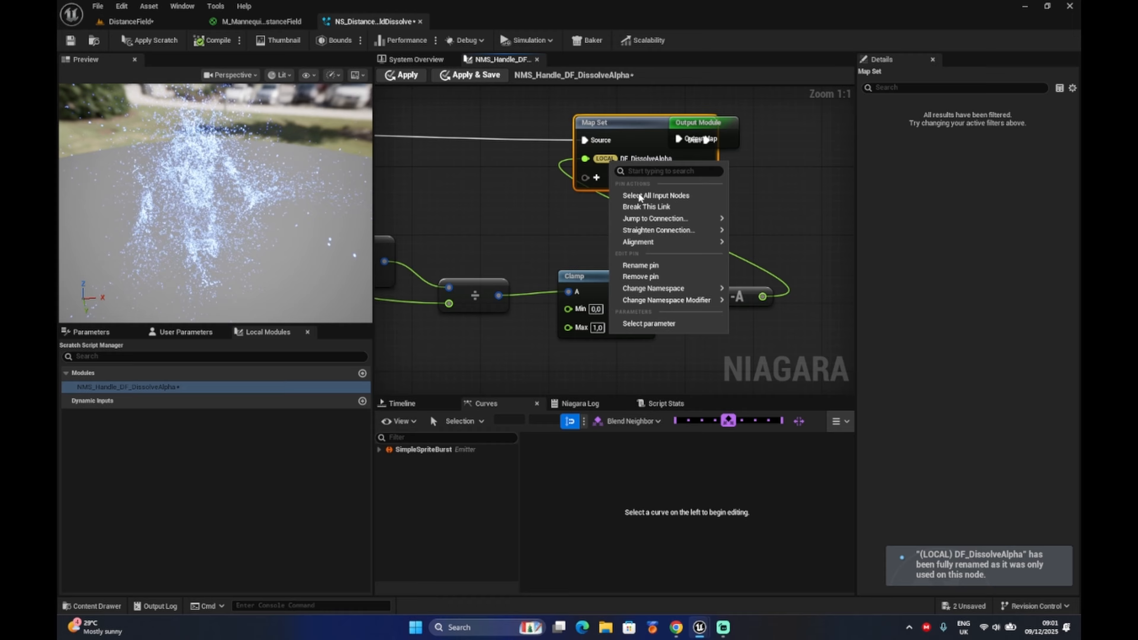
pyautogui.moveTo(658, 288)
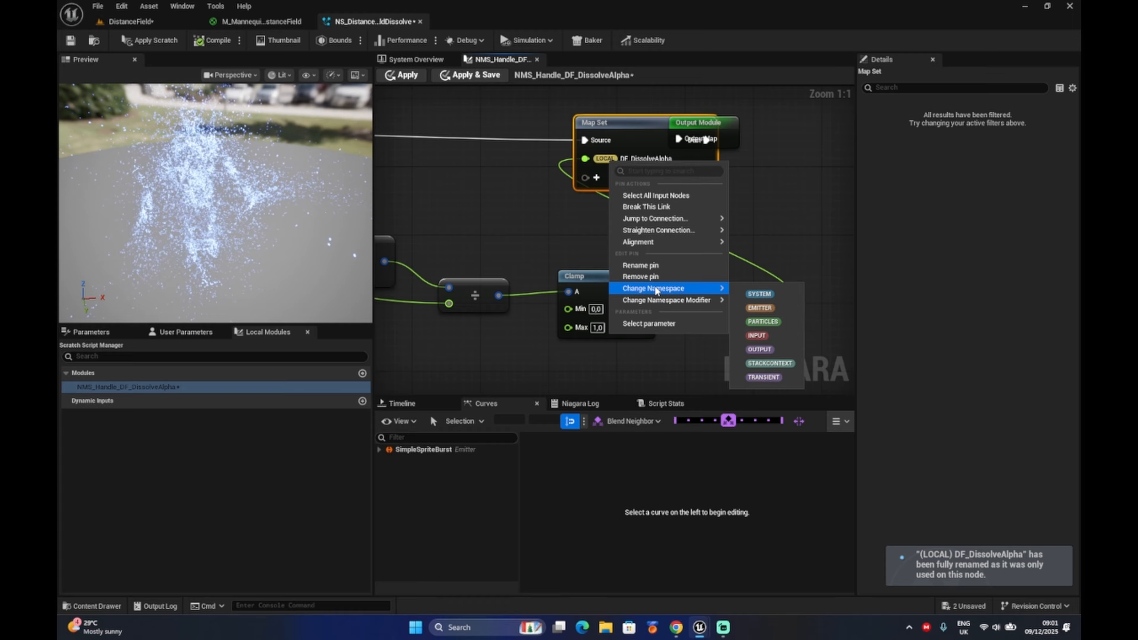
pyautogui.click(761, 350)
pyautogui.moveTo(728, 132); pyautogui.dragTo(814, 120)
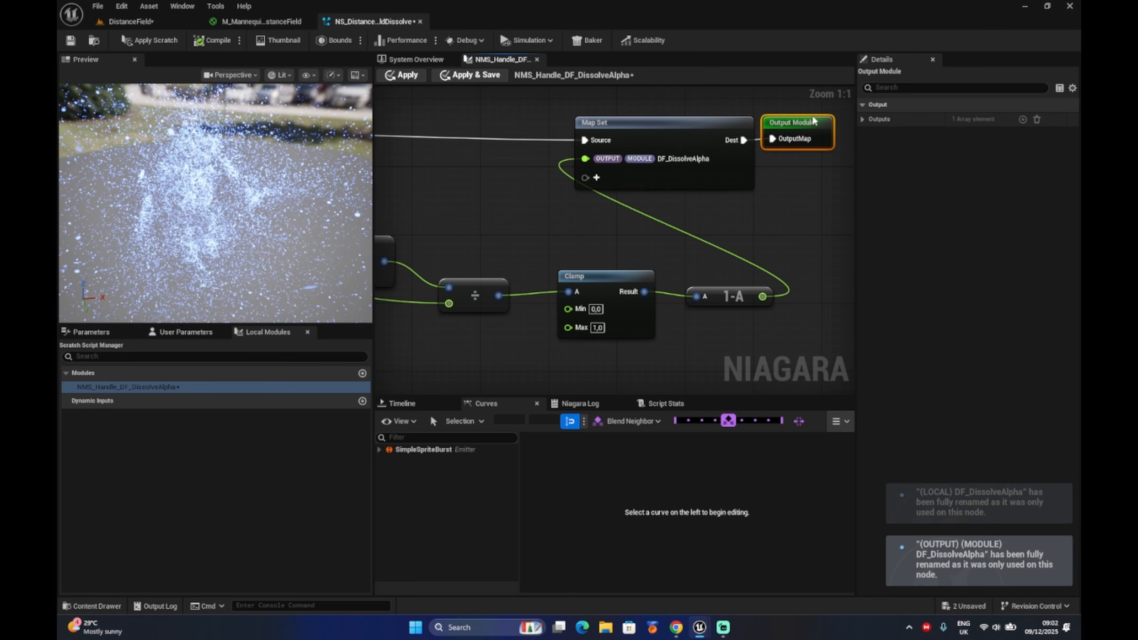
# Apply the scratch module changes and place NMS Handle DF Dissolve Alpha above Update Mesh Reproduction Sprite in the Particle Update stack.
pyautogui.click(153, 41)
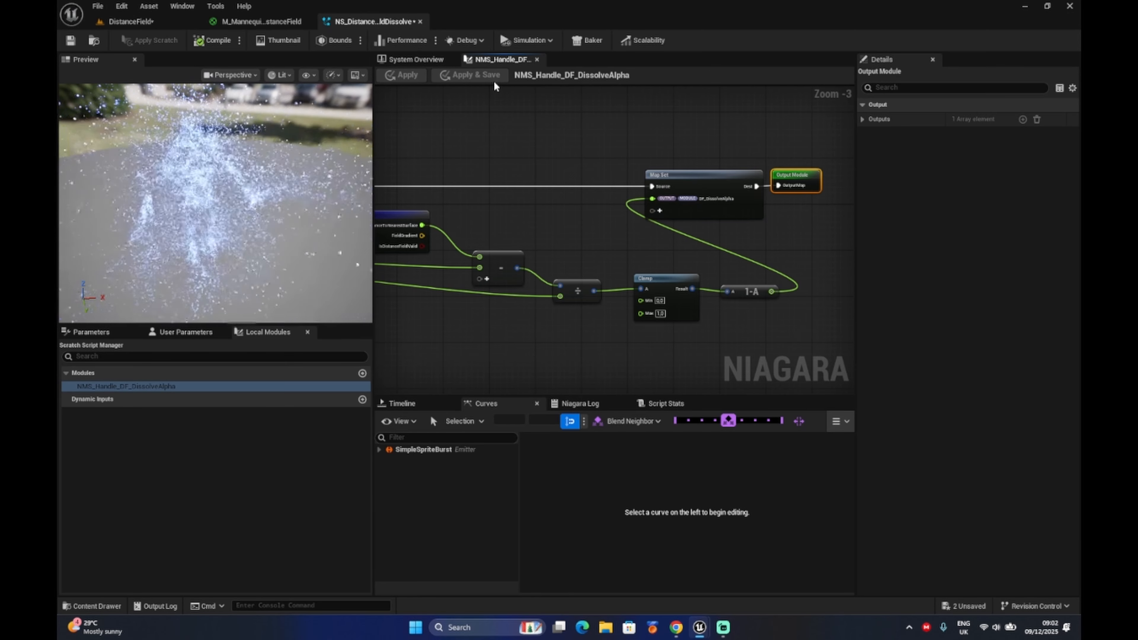
pyautogui.click(414, 60)
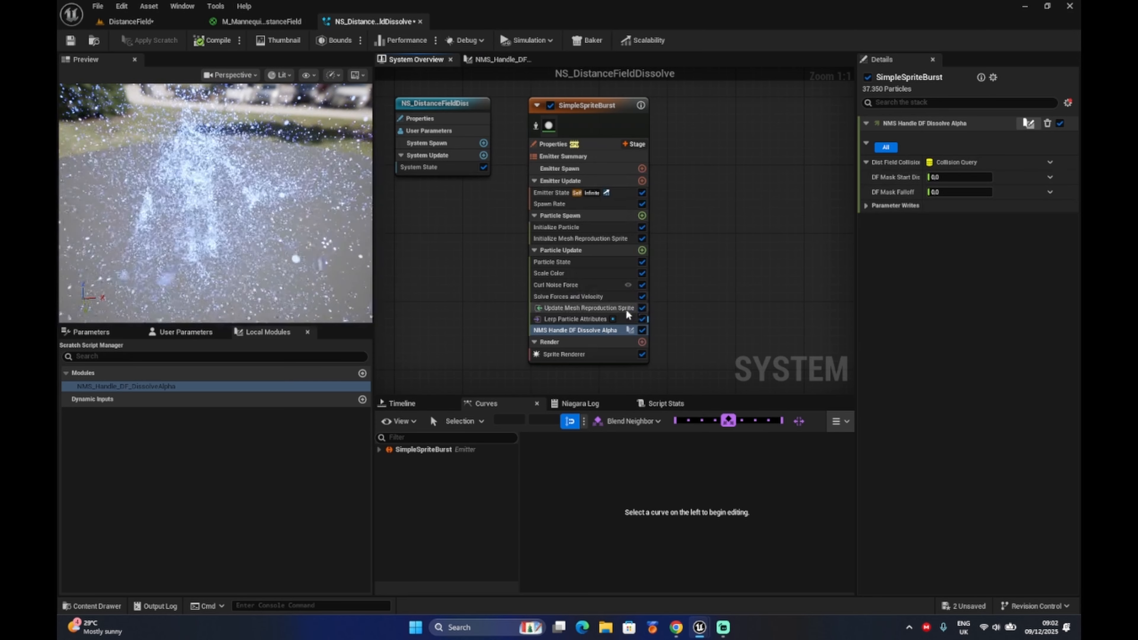
pyautogui.moveTo(591, 332); pyautogui.dragTo(589, 305)
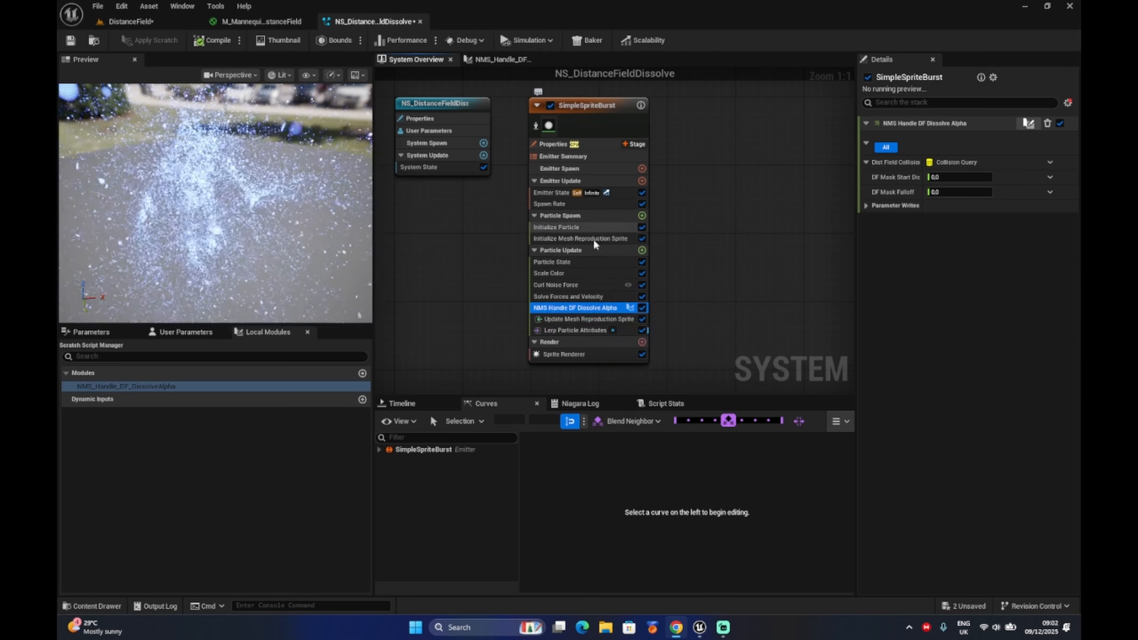
# Link the Lerp Alpha of Lerp Particle Attributes to the DF_DissolveAlpha output of NMS Handle DF Dissolve Alpha.
pyautogui.click(581, 329)
pyautogui.click(1044, 161)
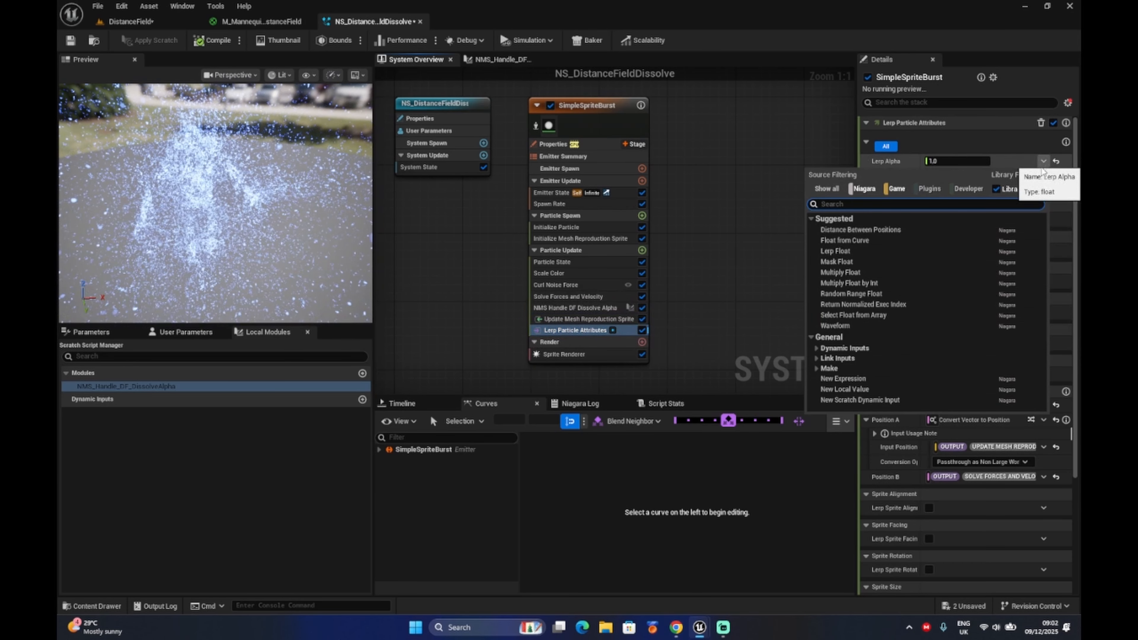
pyautogui.write('df')
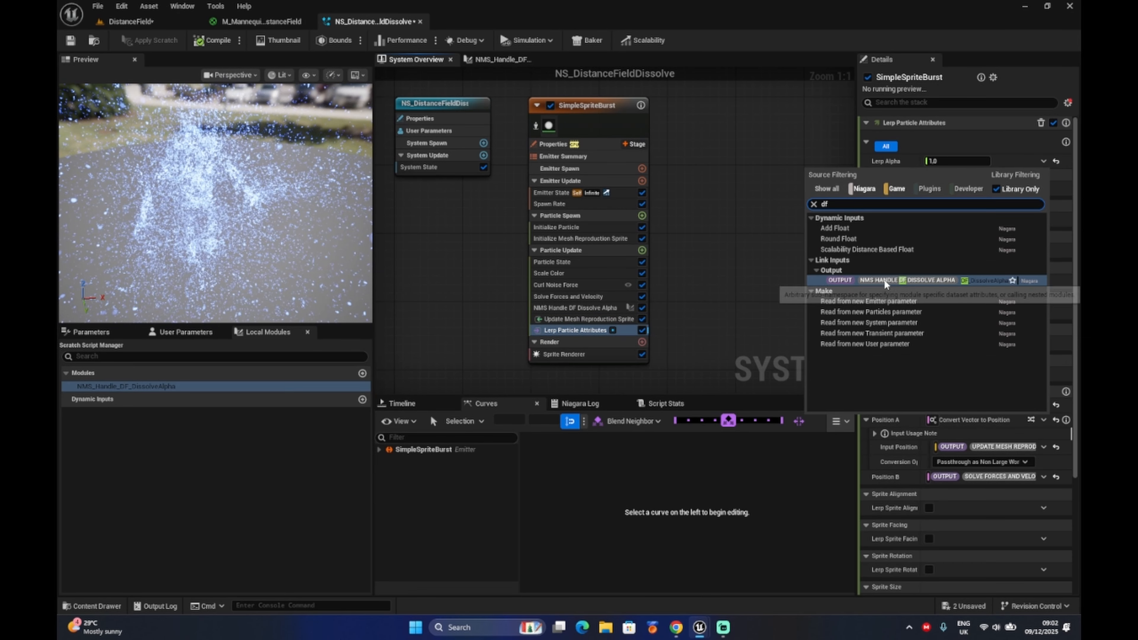
pyautogui.click(884, 279)
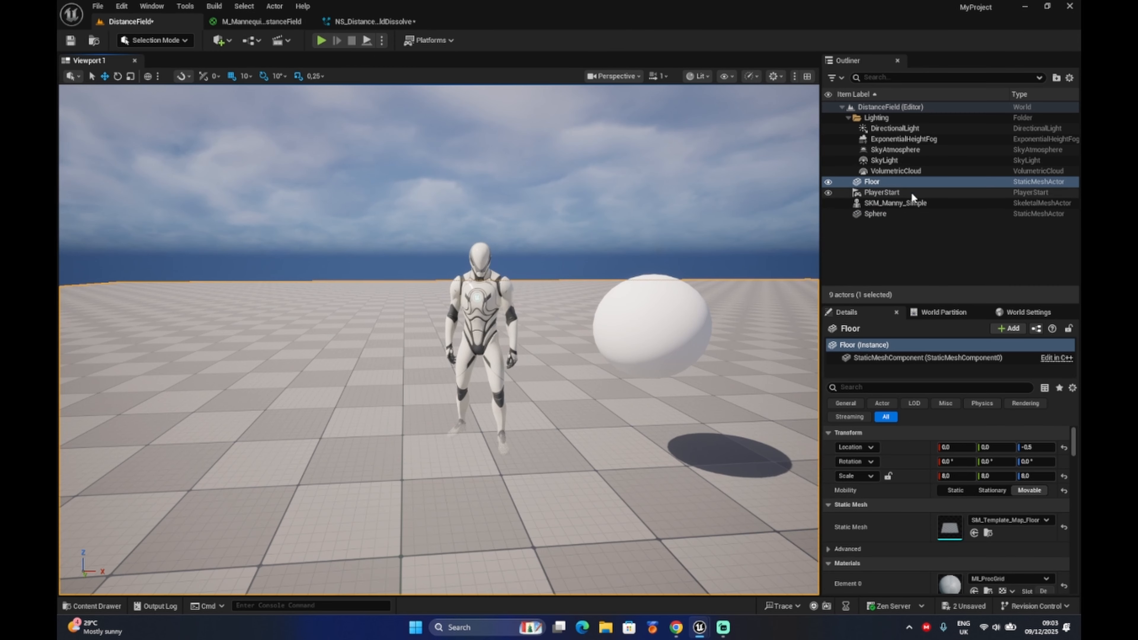
# Add a Niagara Particle System component using NS_DistanceFieldDissolve to SKM_Manny_Simple in the DistanceField level.
pyautogui.click(910, 203)
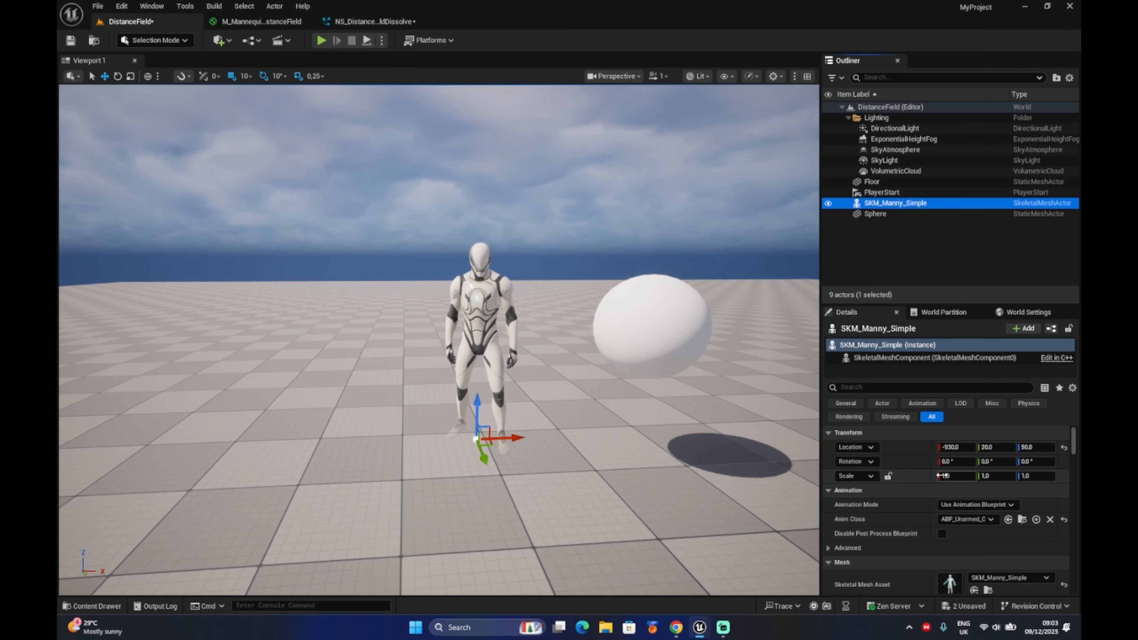
pyautogui.click(1015, 332)
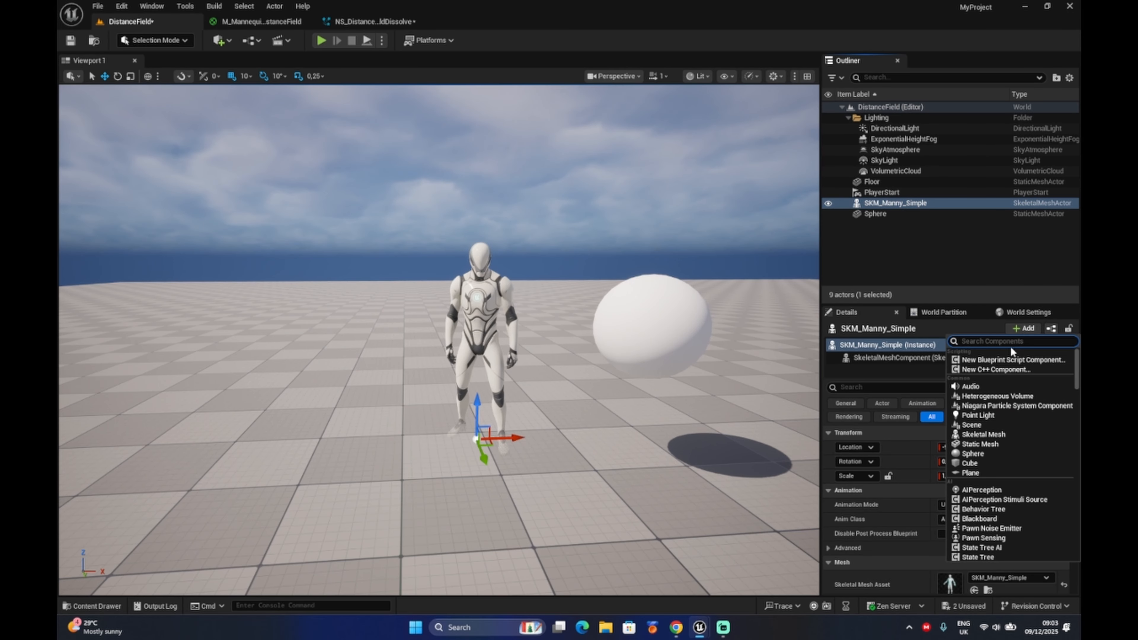
pyautogui.write('niagar')
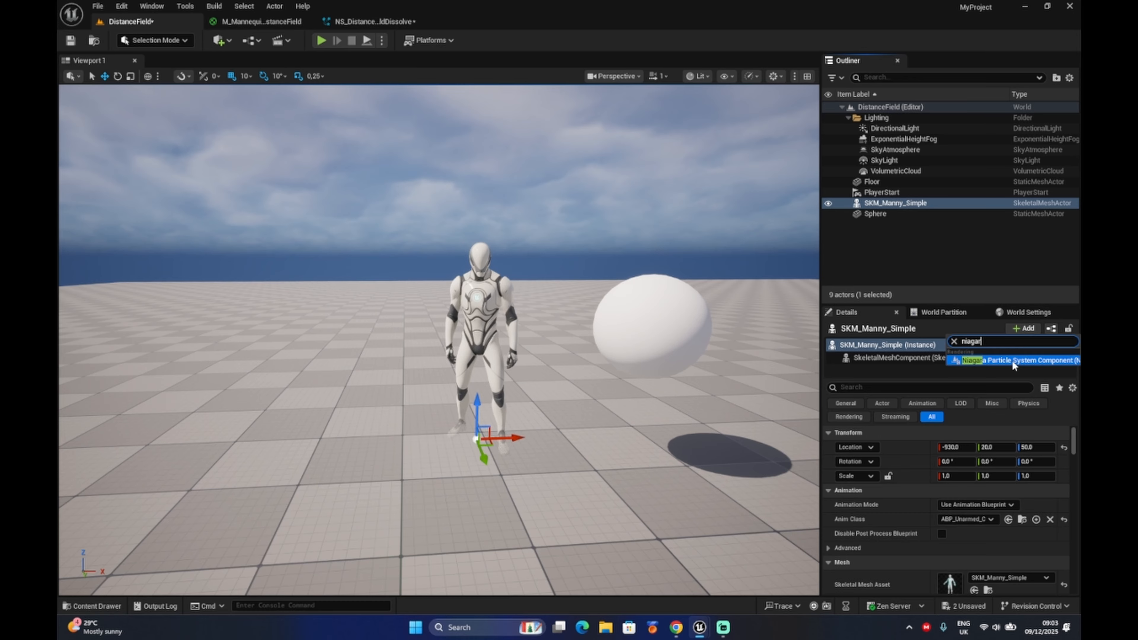
pyautogui.click(1013, 361)
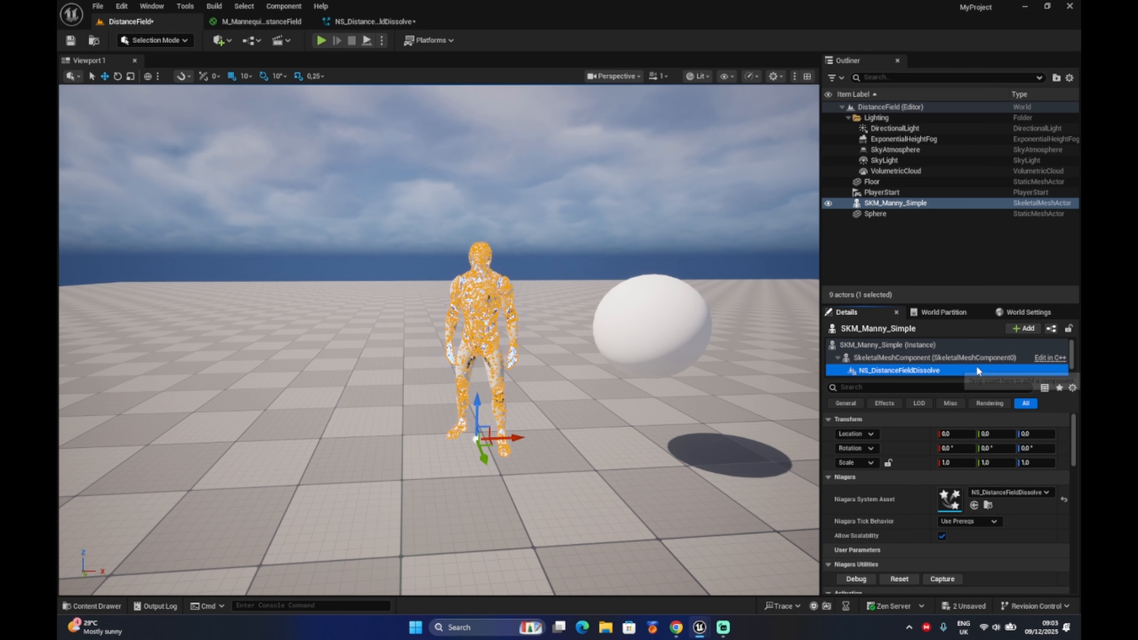
# Move the Sphere along the X axis toward the mannequin, to an X location of about -780.
pyautogui.click(617, 451)
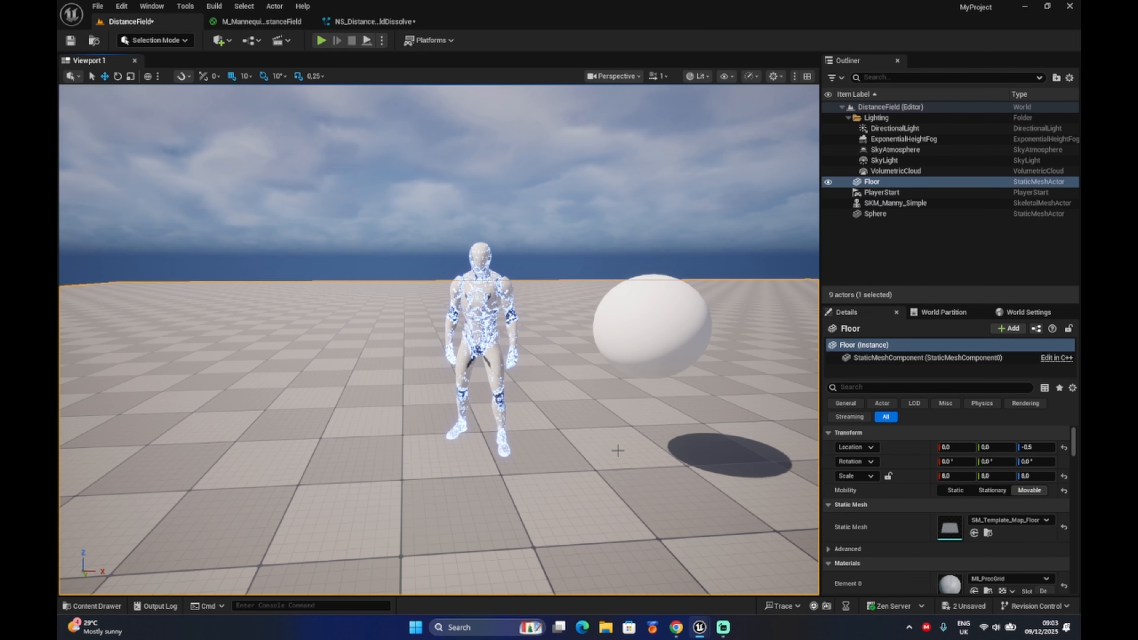
pyautogui.click(649, 335)
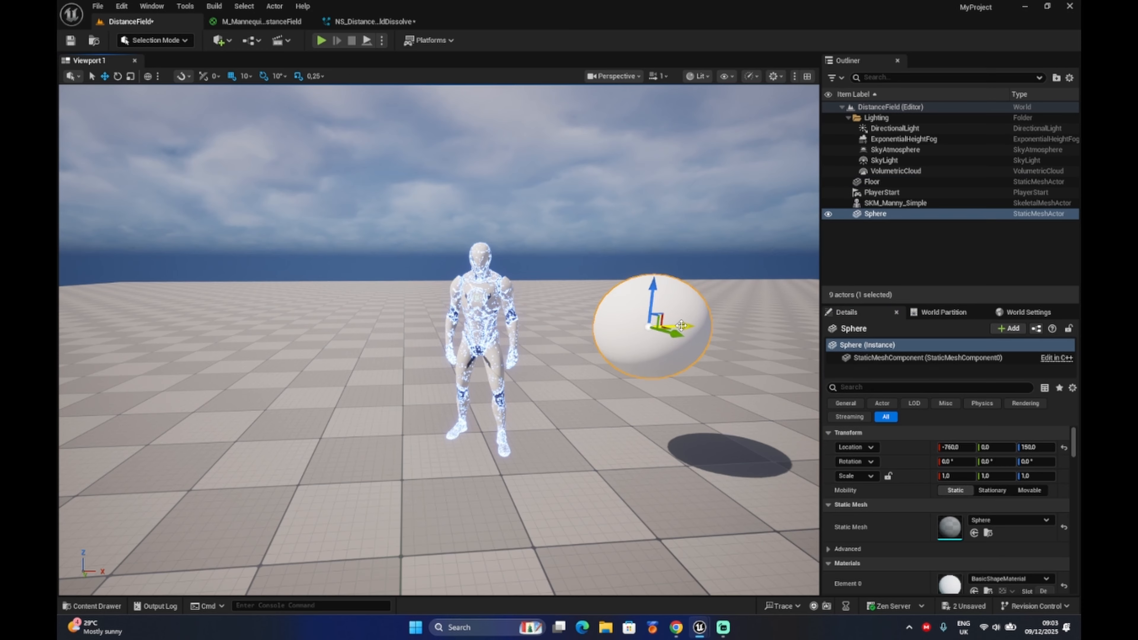
pyautogui.moveTo(682, 325)
pyautogui.mouseDown()
pyautogui.moveTo(272, 327)
pyautogui.moveTo(668, 326)
pyautogui.mouseUp()
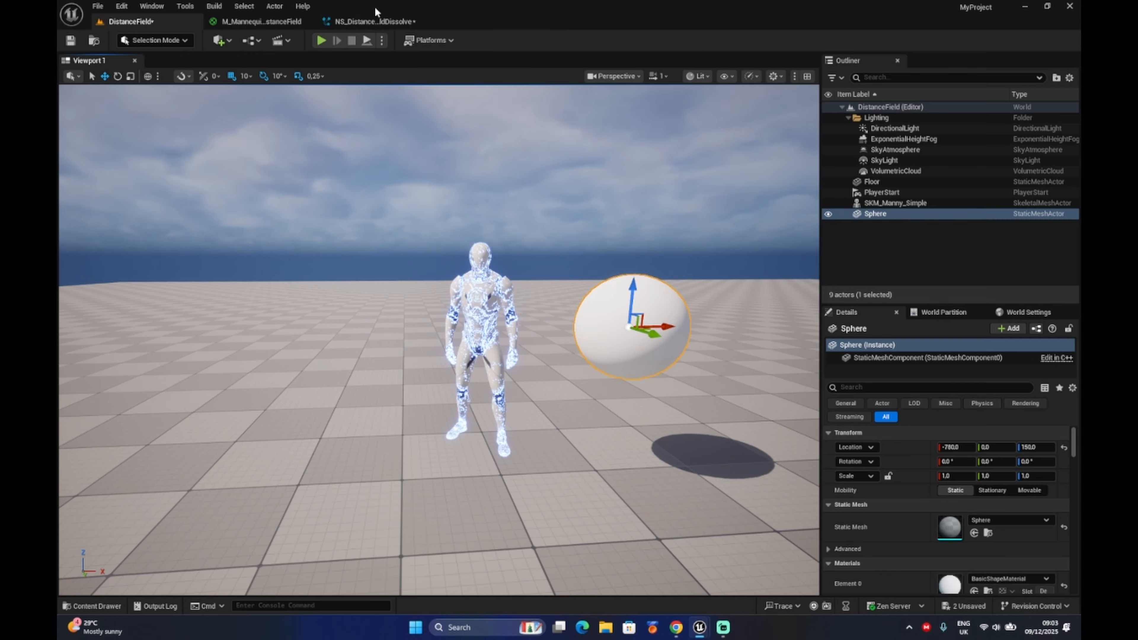
# In NS_DistanceFieldDissolve, set the dissolve alpha module's DF Mask Start Distance to 10 and DF Mask Falloff to 30.
pyautogui.click(375, 23)
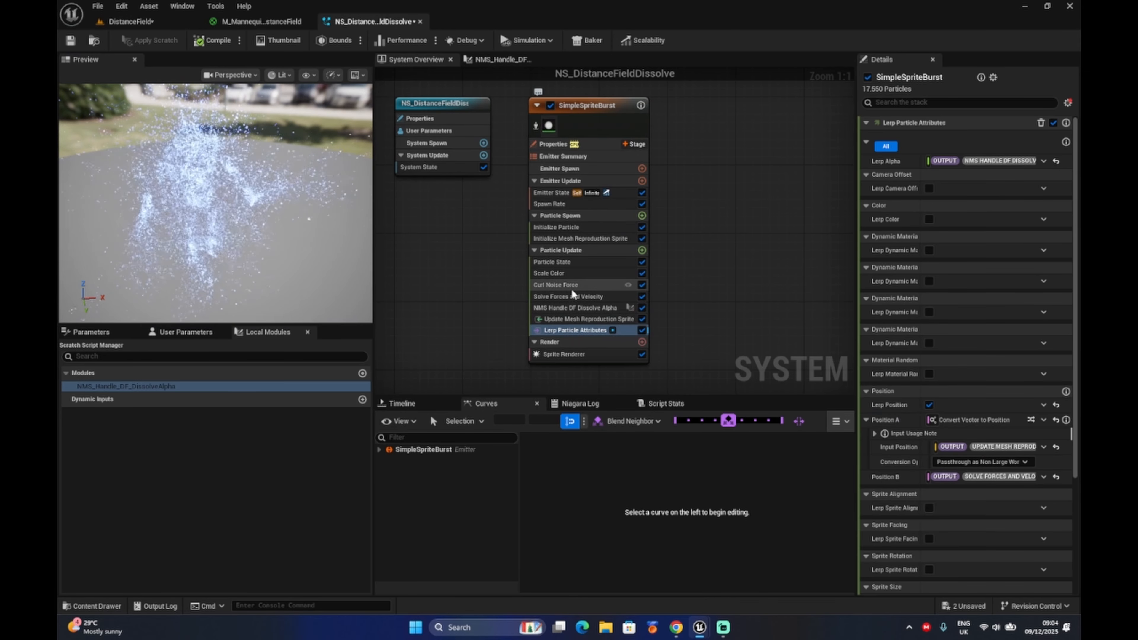
pyautogui.click(582, 309)
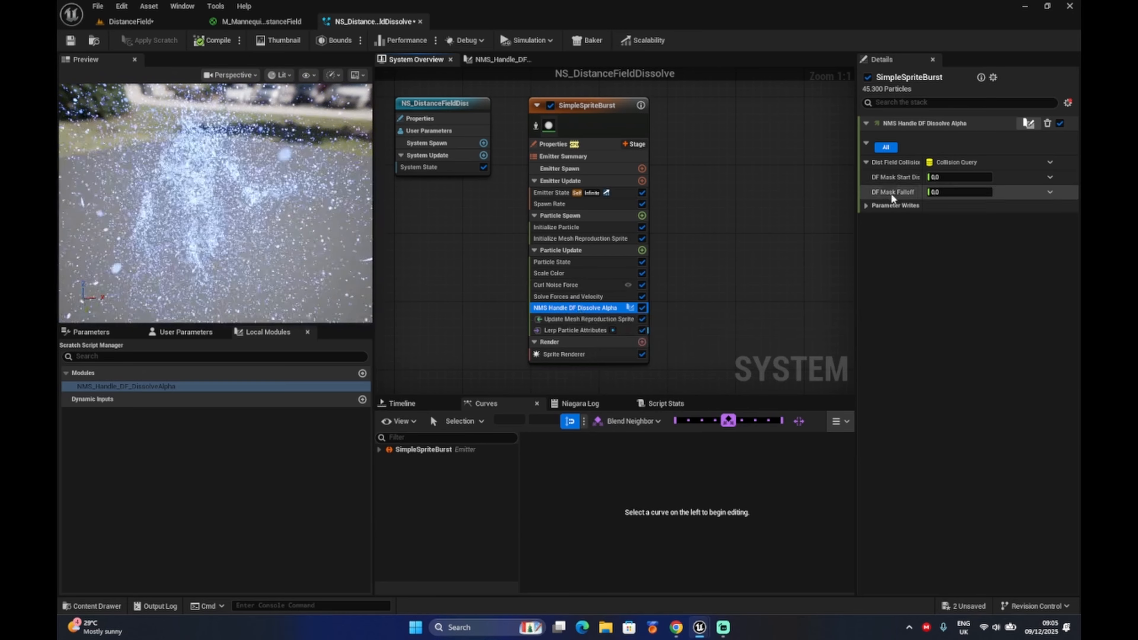
pyautogui.click(956, 176)
pyautogui.write('10')
pyautogui.press('Tab')
pyautogui.write('30')
pyautogui.press('Return')
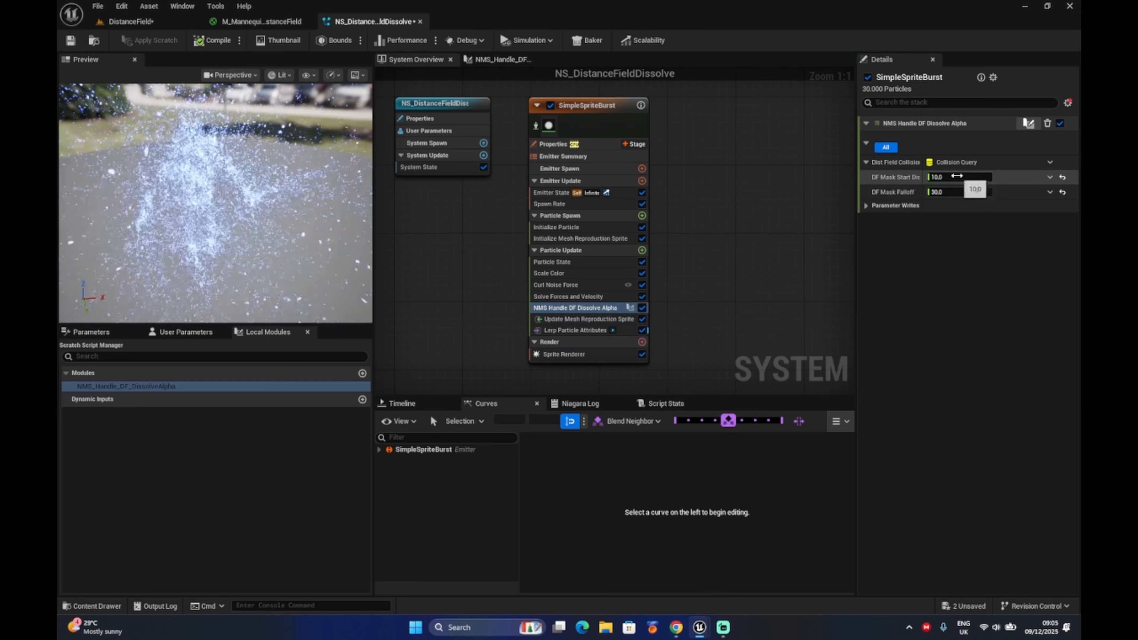
# Set the dissolve alpha module's DF Mask Start Distance to 30.
pyautogui.click(957, 176)
pyautogui.write('3')
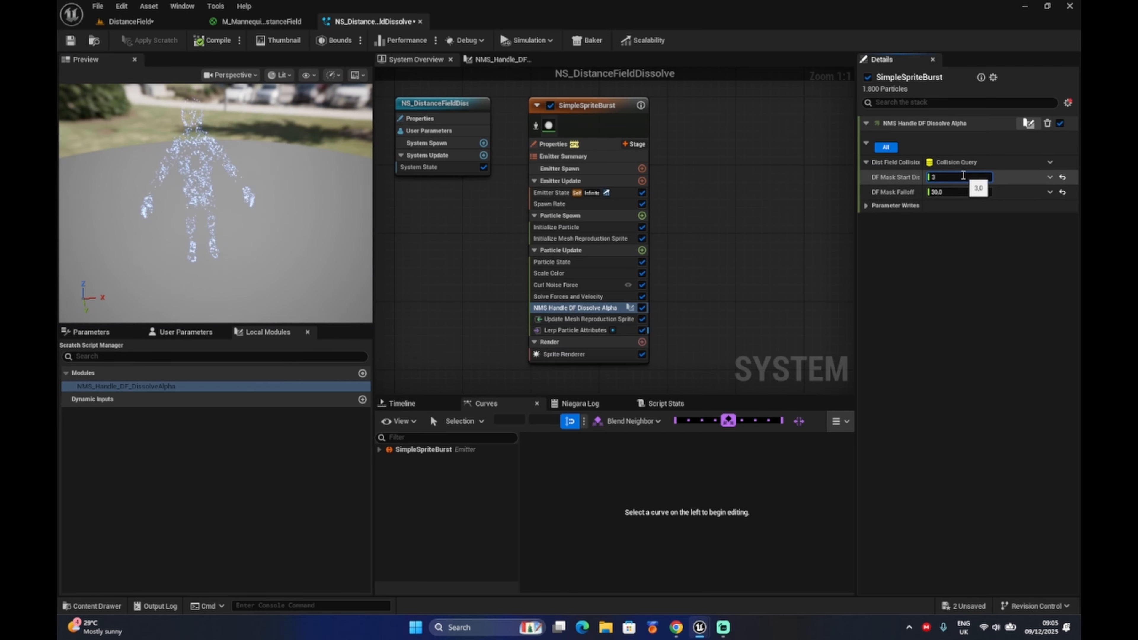
pyautogui.write('0')
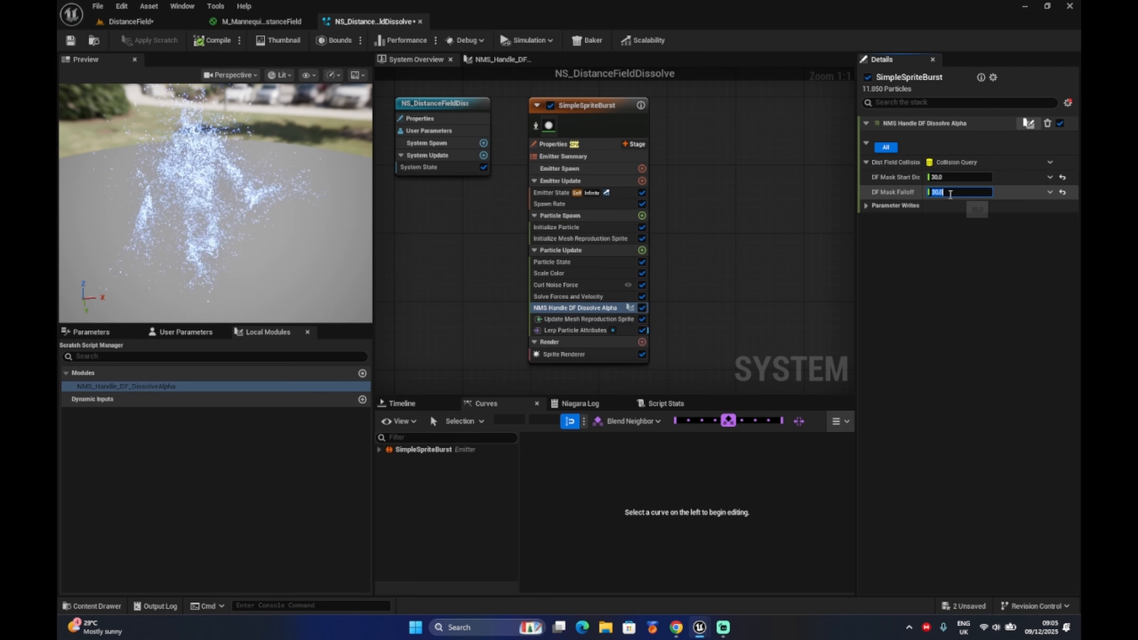
# In the DistanceField level, move the Sphere along the X axis away from the mannequin, to an X location of about -650.
pyautogui.click(134, 22)
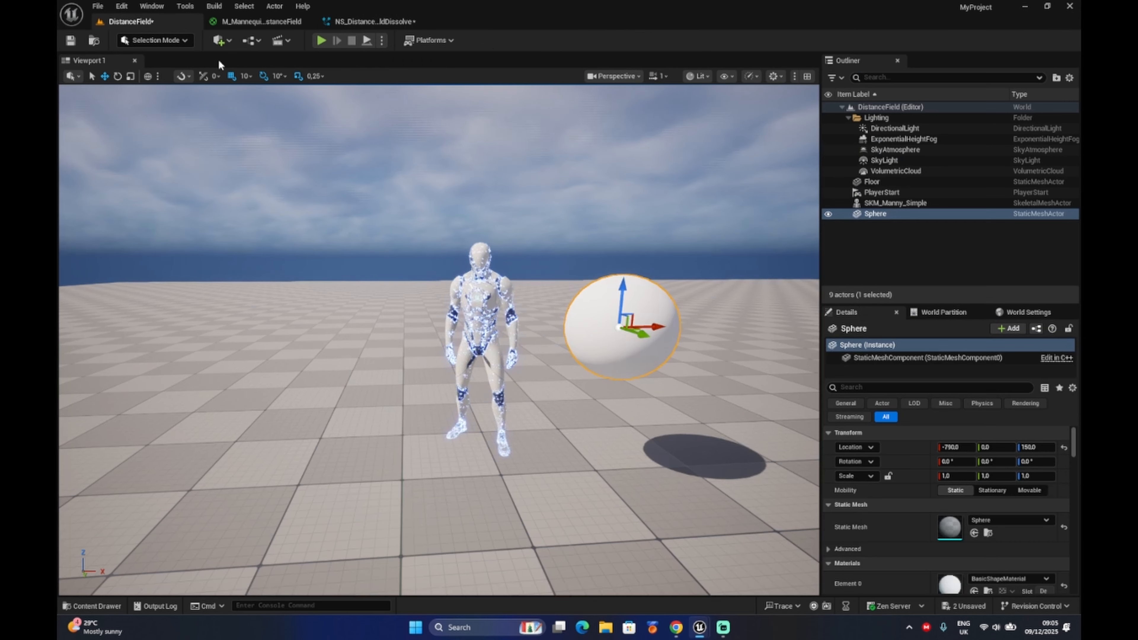
pyautogui.moveTo(636, 326); pyautogui.dragTo(679, 391)
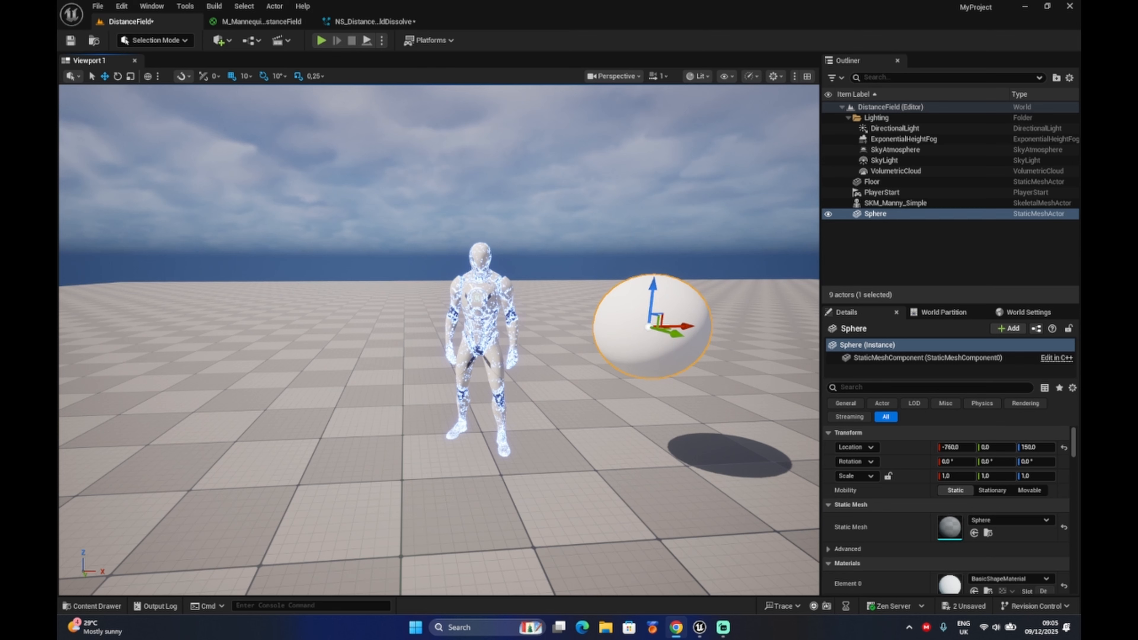
pyautogui.moveTo(682, 332); pyautogui.dragTo(746, 324)
# Raise SKM_Manny_Simple along the Z axis well above the floor, and raise the Sphere by a similar amount.
pyautogui.click(464, 299)
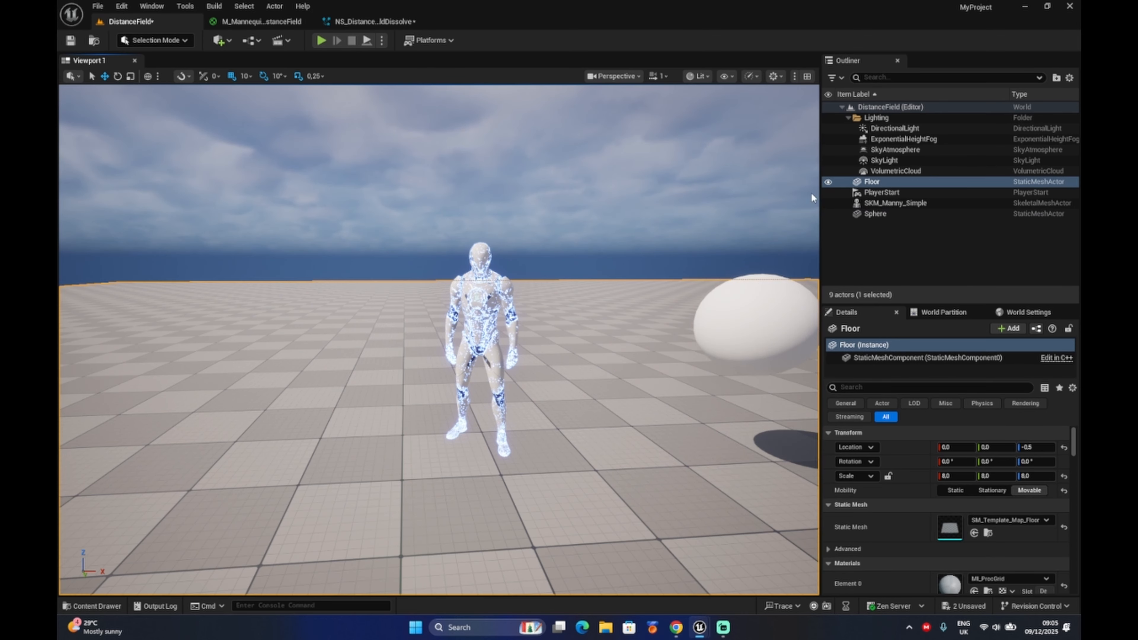
pyautogui.click(875, 202)
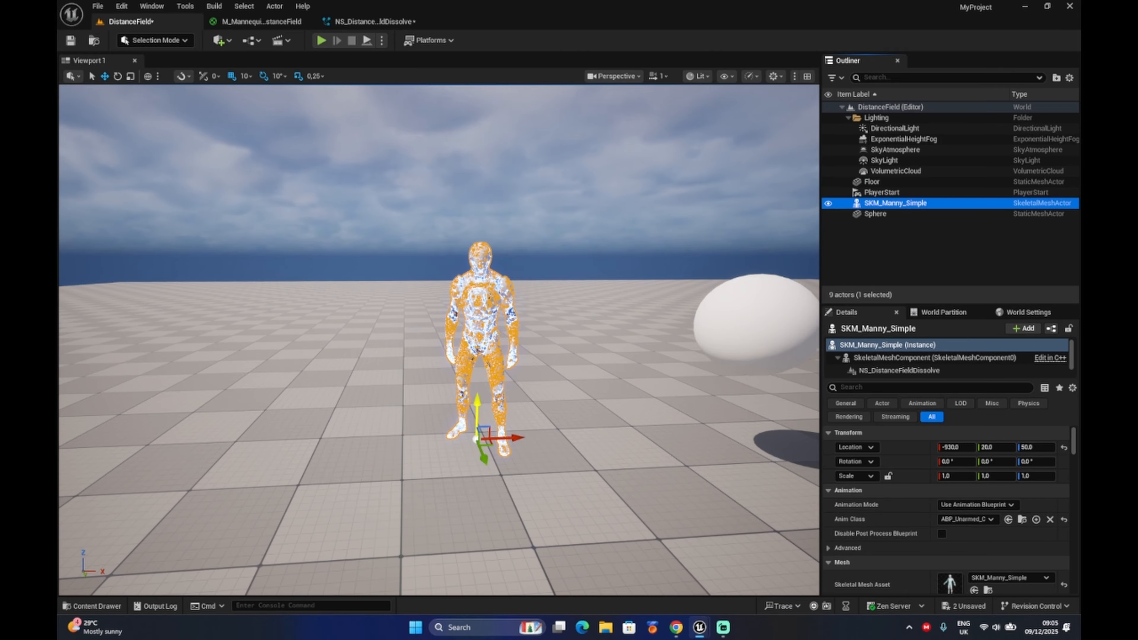
pyautogui.moveTo(477, 412); pyautogui.dragTo(478, 309)
pyautogui.click(745, 314)
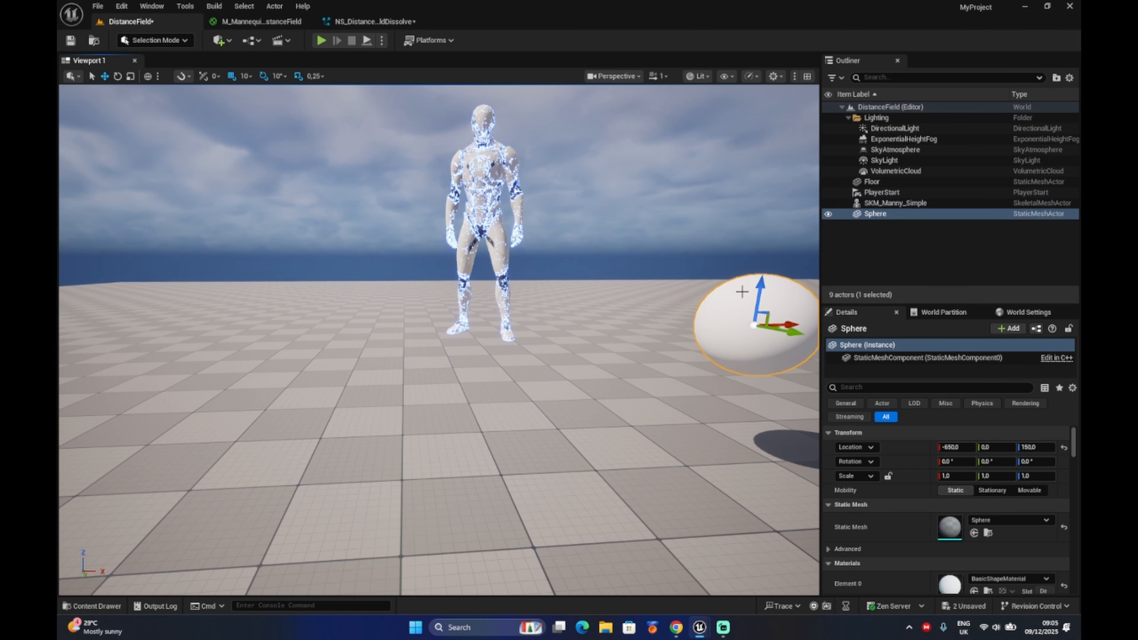
pyautogui.moveTo(761, 288); pyautogui.dragTo(765, 179)
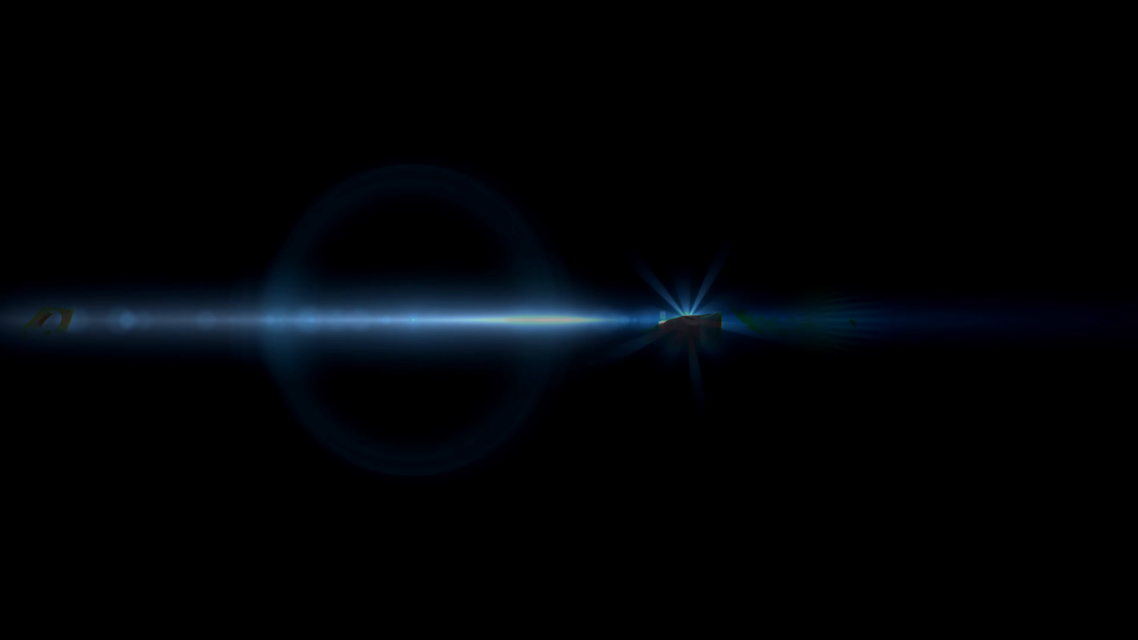